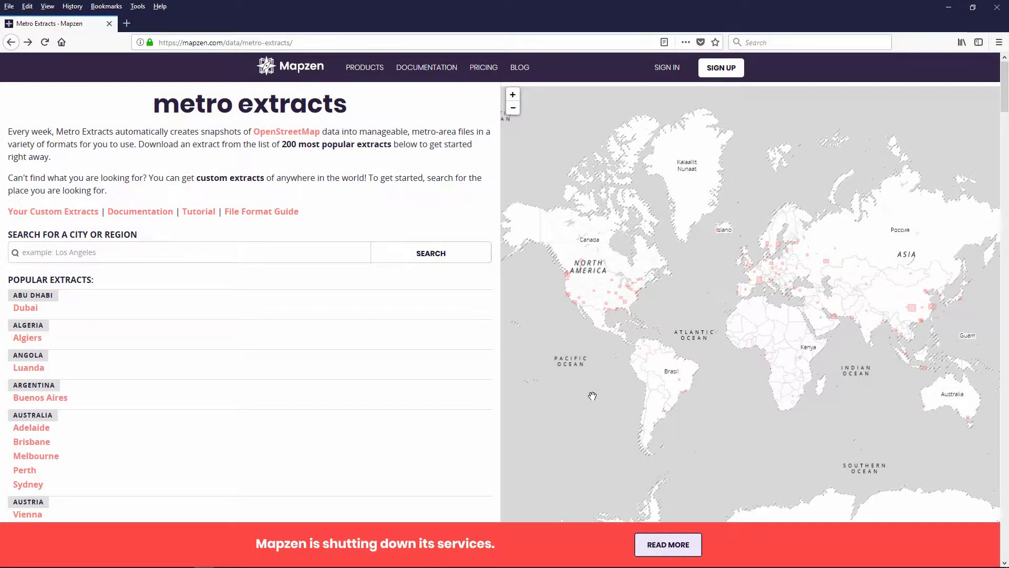
Open the READ MORE notice about the Mapzen Metro Extracts shutdown.
left_click(673, 546)
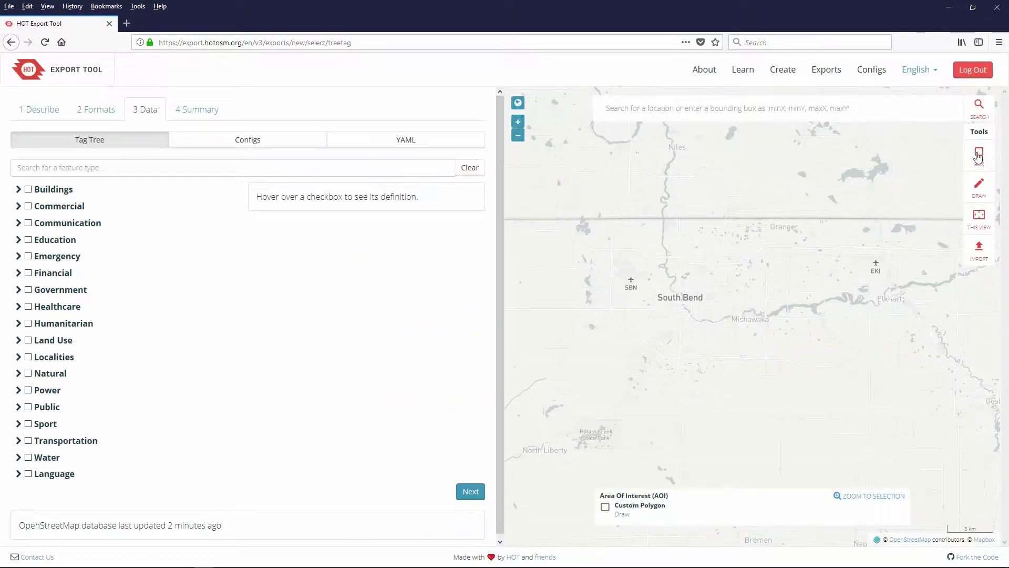
Draw a box export area around South Bend and include Localities' Administrative Boundary.
left_click(979, 154)
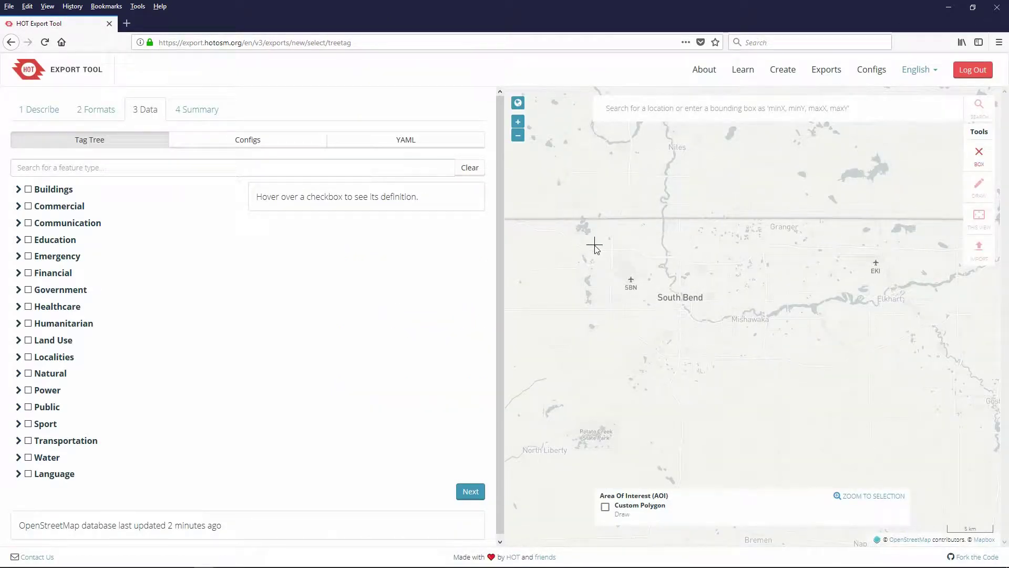
left_click_drag(594, 244, 907, 413)
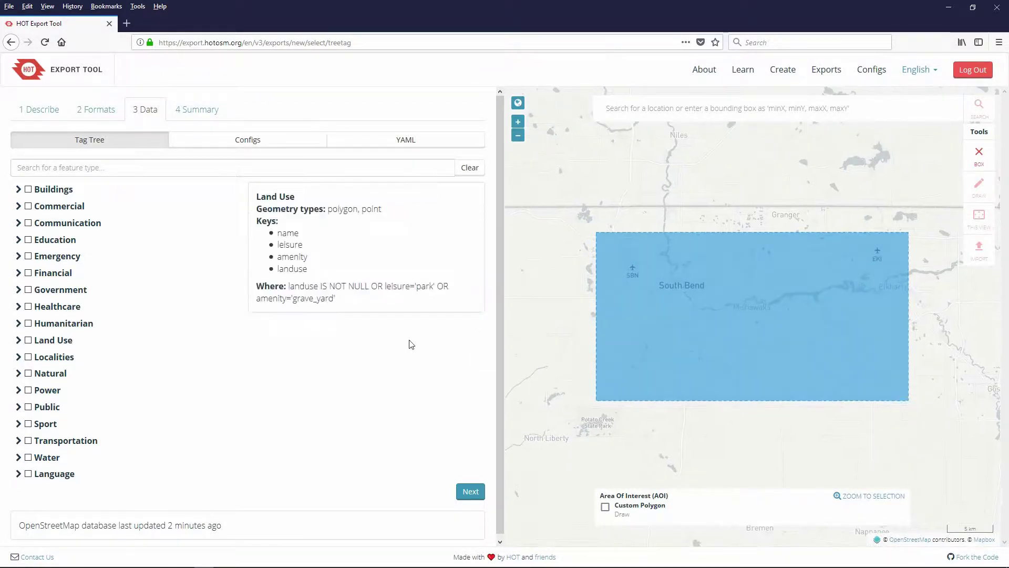
left_click(19, 357)
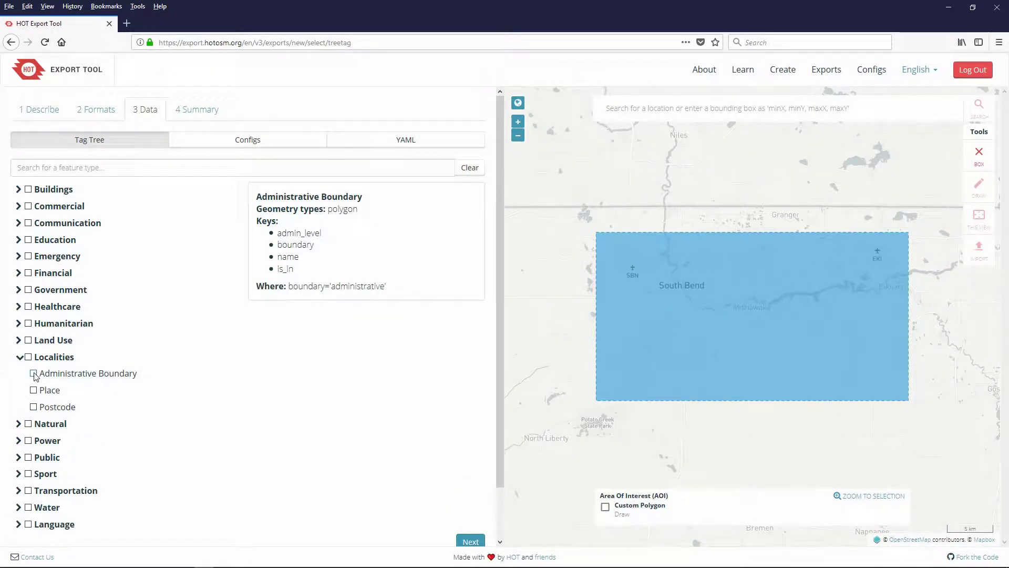
left_click(34, 374)
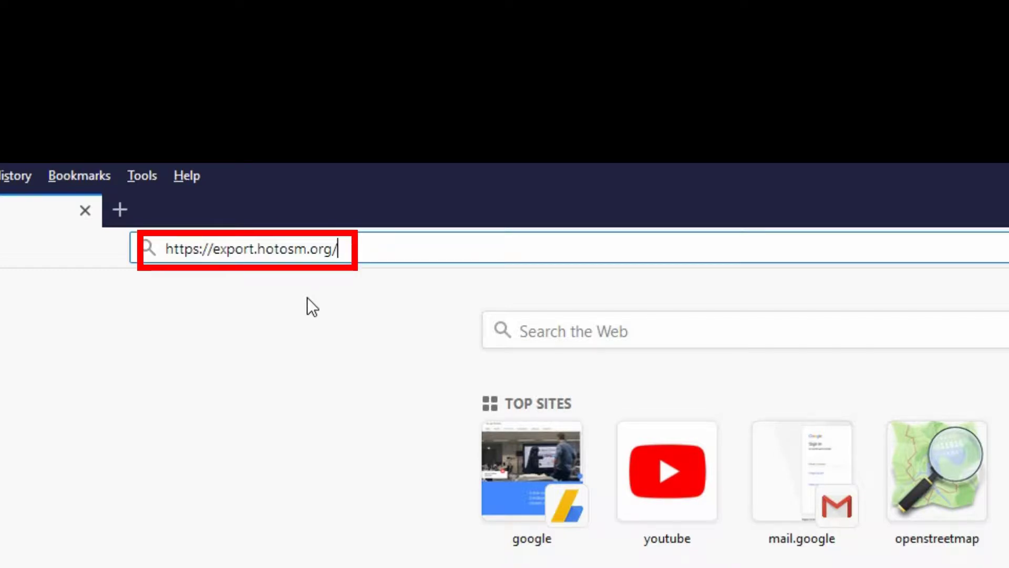
Load export.hotosm.org and log in by granting access to the OpenStreetMap account.
key("Return")
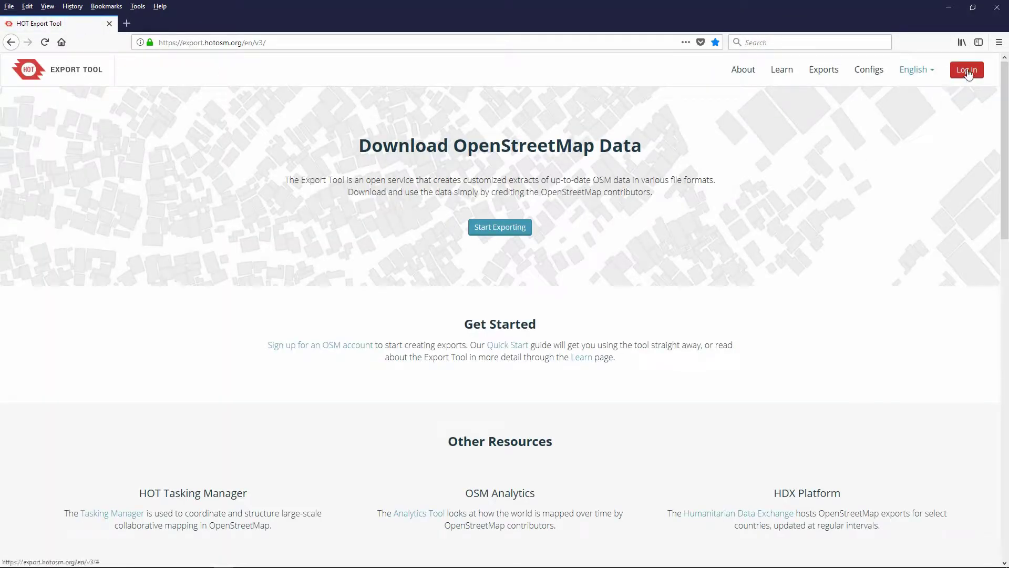
left_click(967, 71)
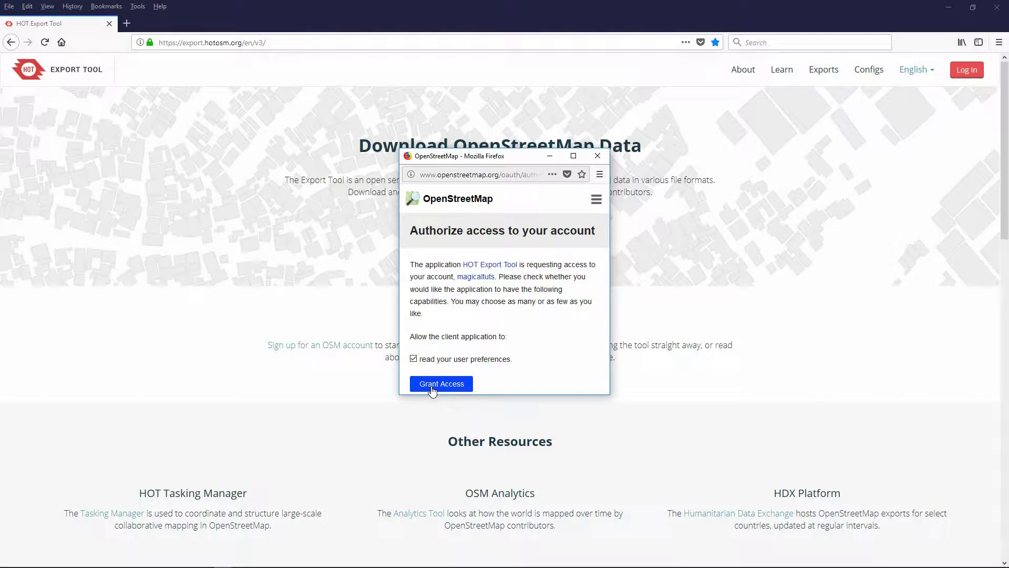
left_click(432, 386)
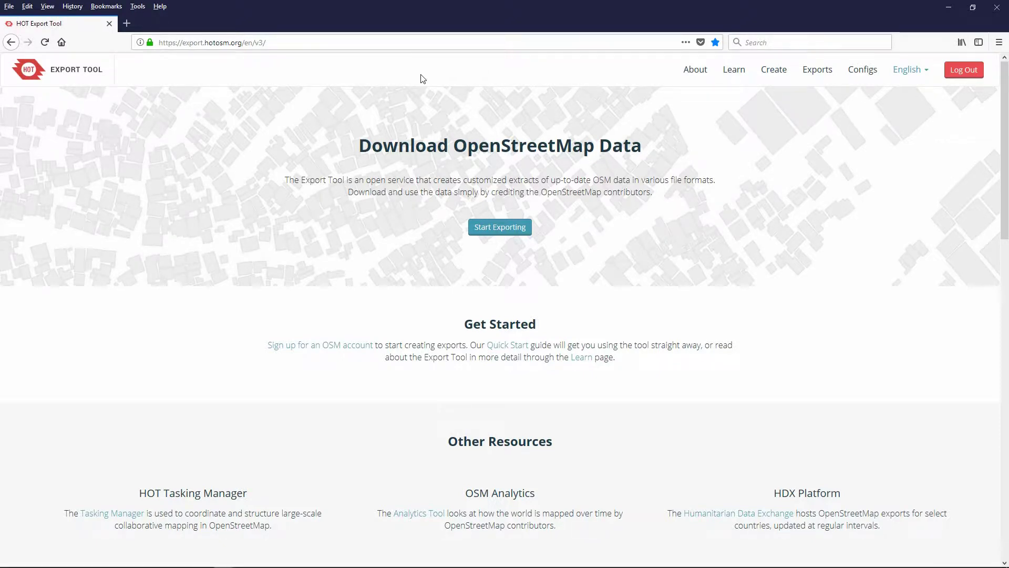
Start a new export and review the Formats, Data, Summary and Describe tabs, ending on Data.
left_click(505, 232)
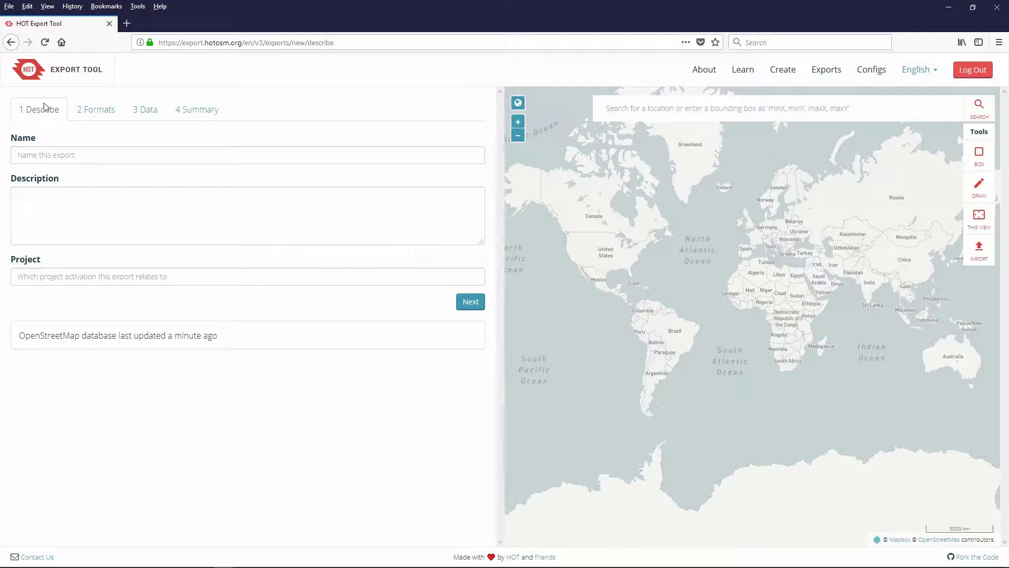
left_click(105, 112)
left_click(146, 112)
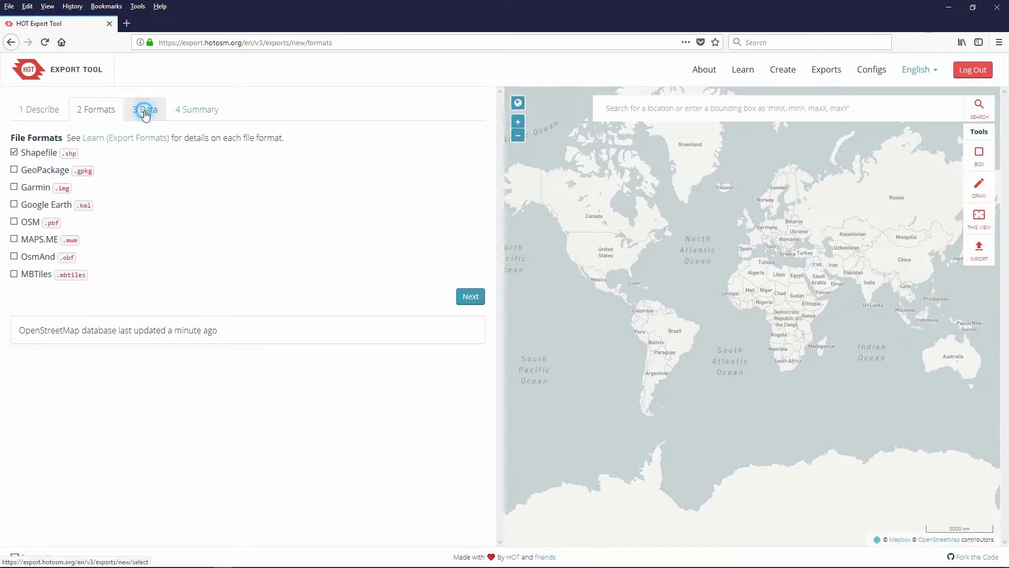
left_click(199, 112)
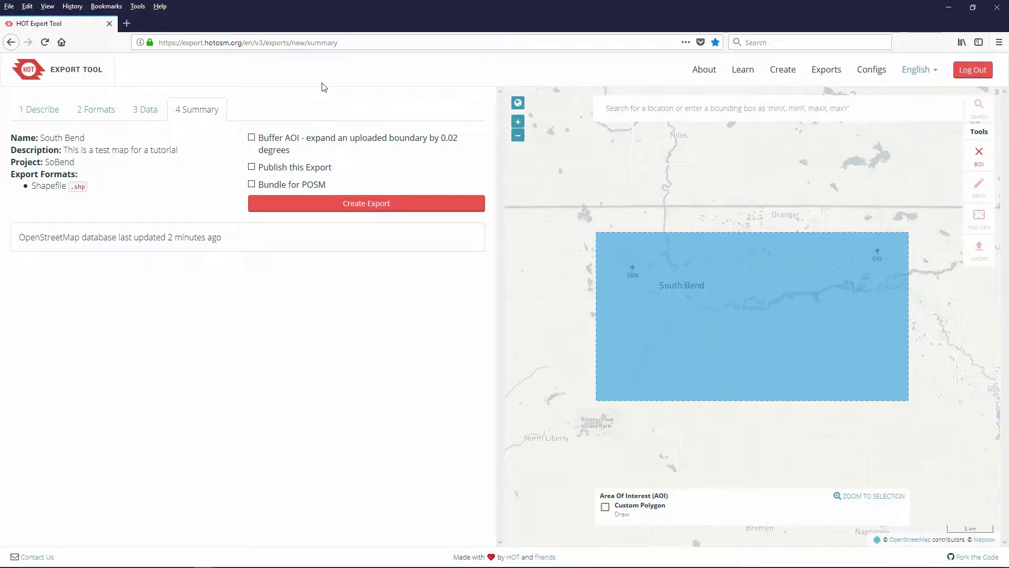
left_click(36, 112)
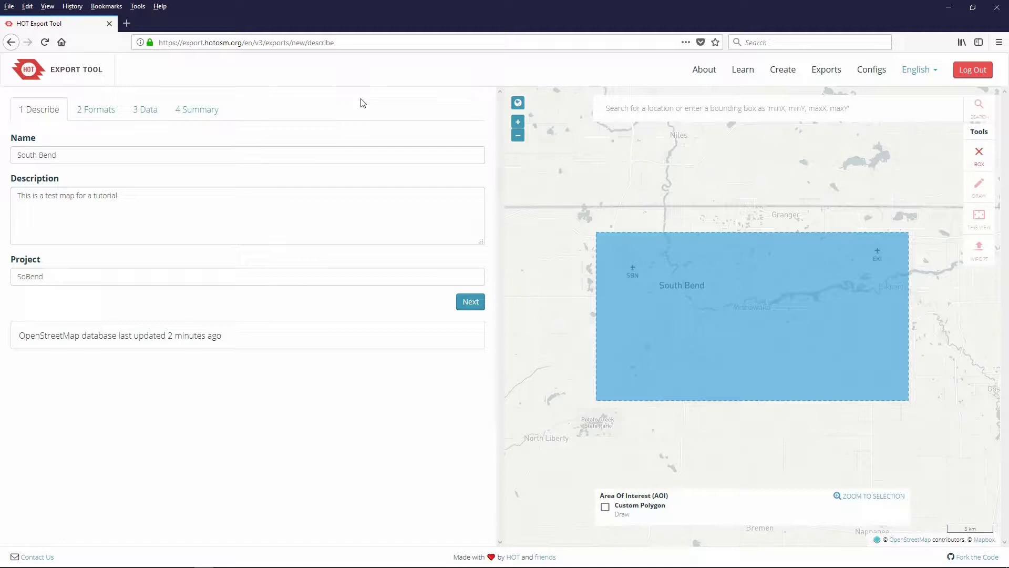
left_click(88, 112)
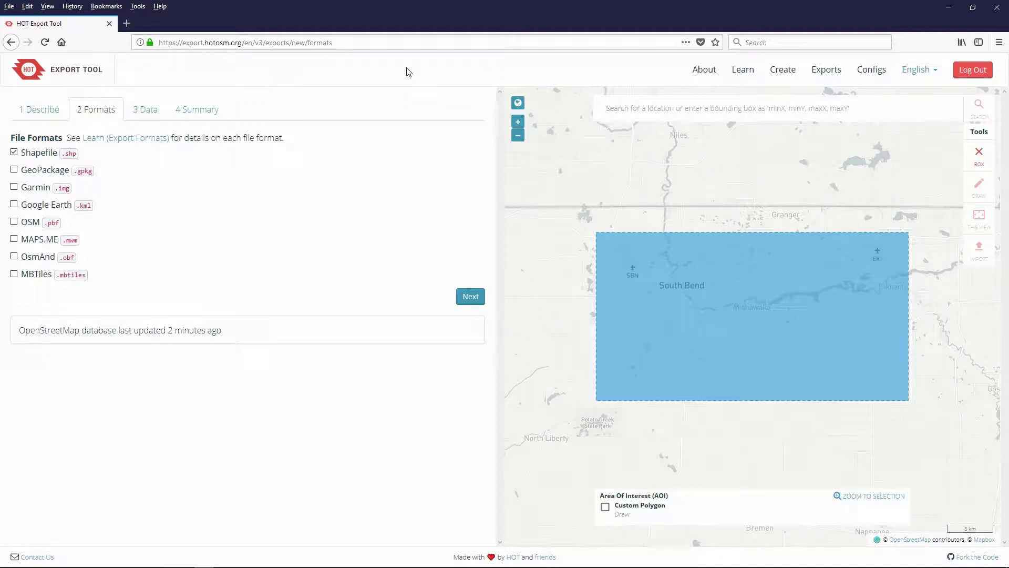
left_click(147, 109)
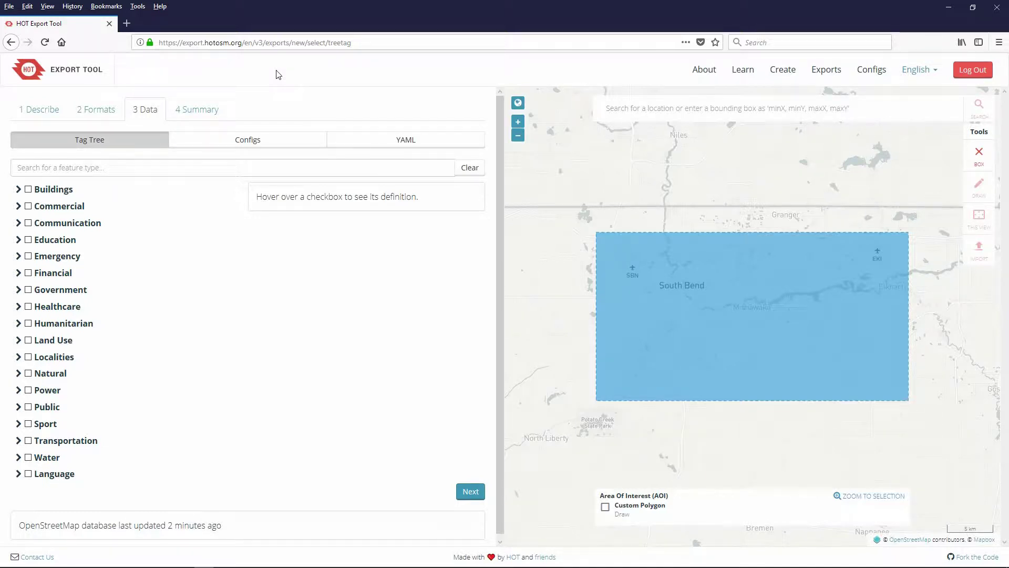
Expand Localities to check Administrative Boundary is selected, then collapse the category.
mouse_move(61, 190)
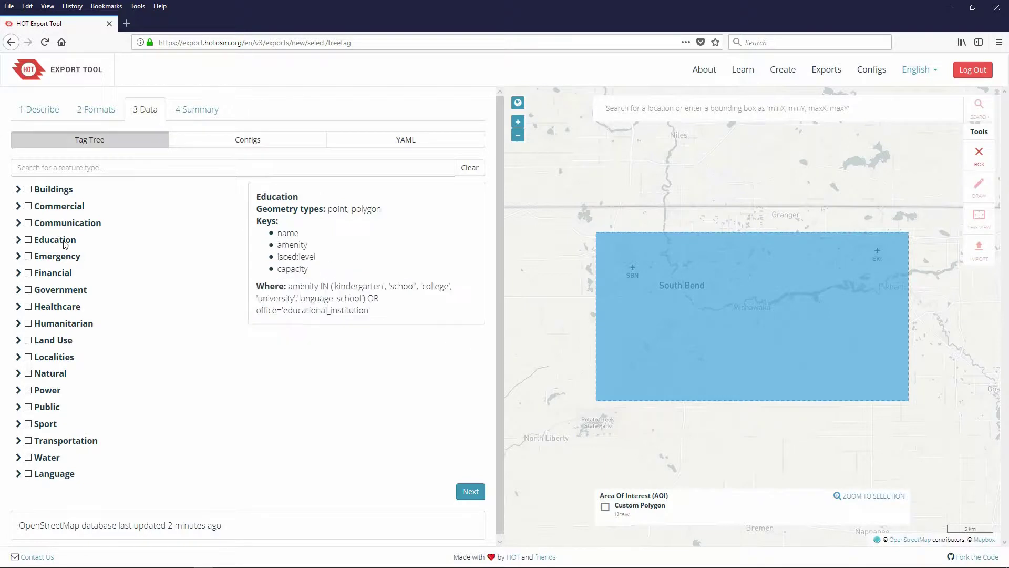
left_click(19, 358)
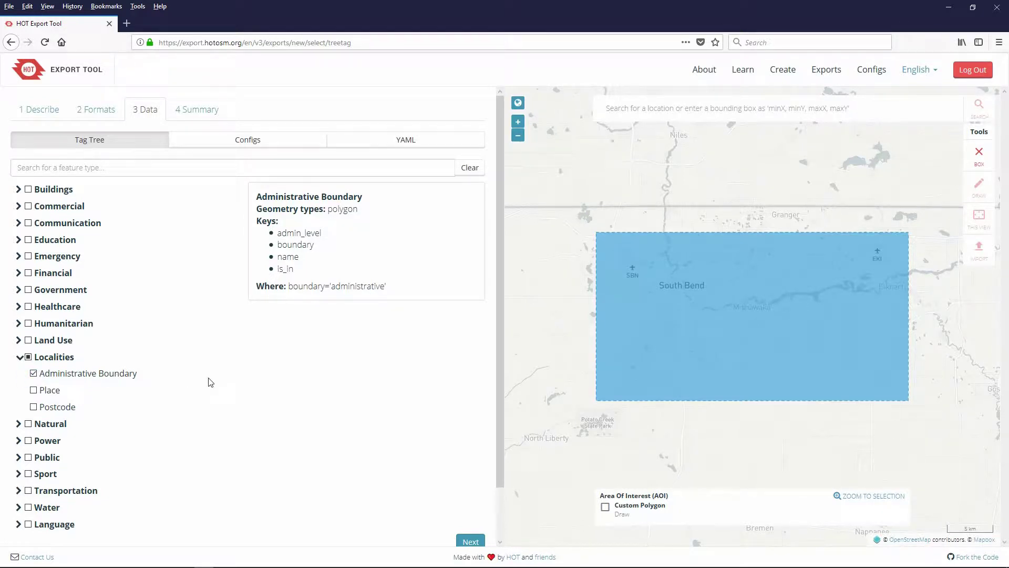
left_click(20, 360)
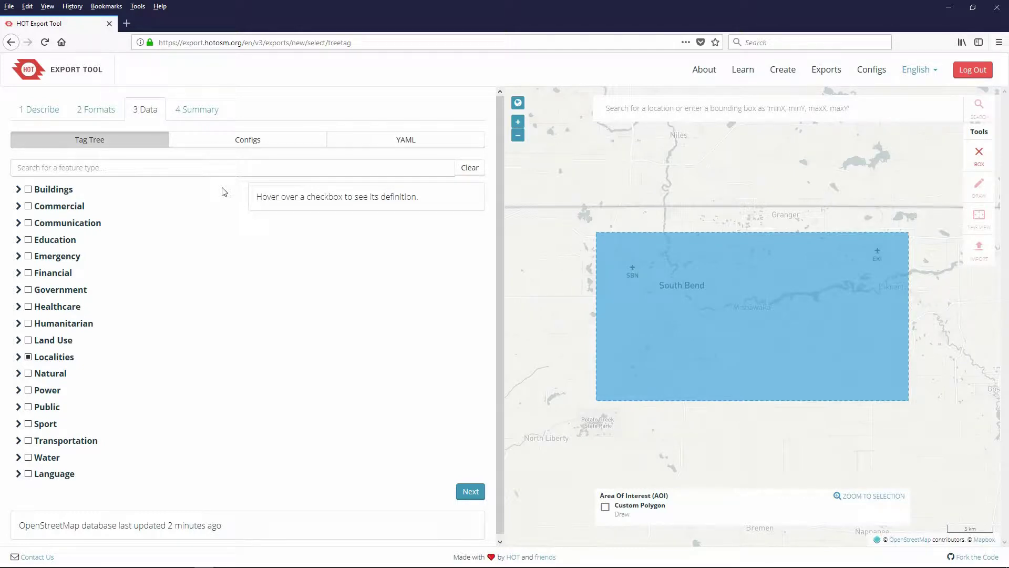
Add College and University from Education, and recheck the Localities category.
left_click(19, 240)
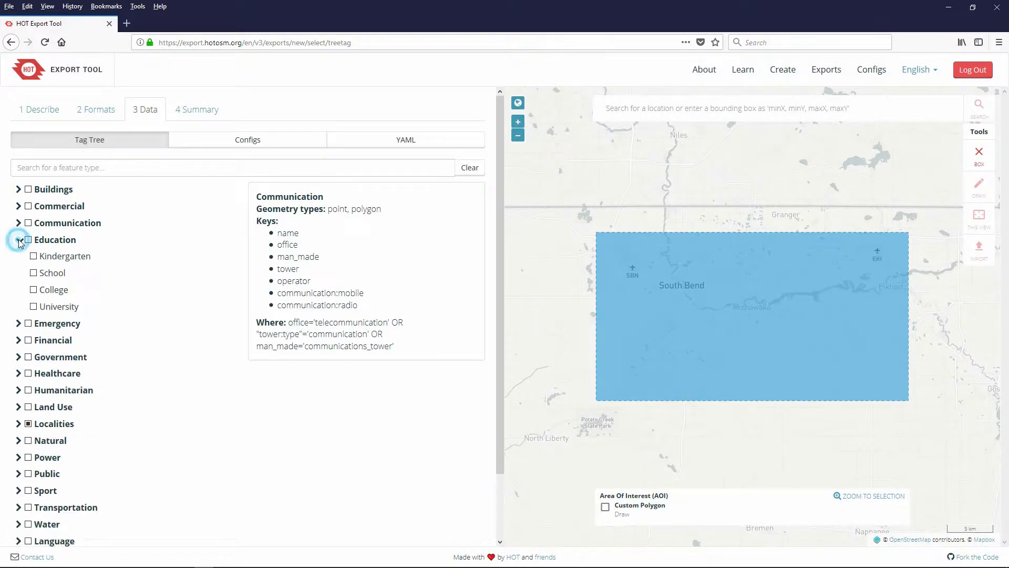
left_click(34, 289)
left_click(34, 307)
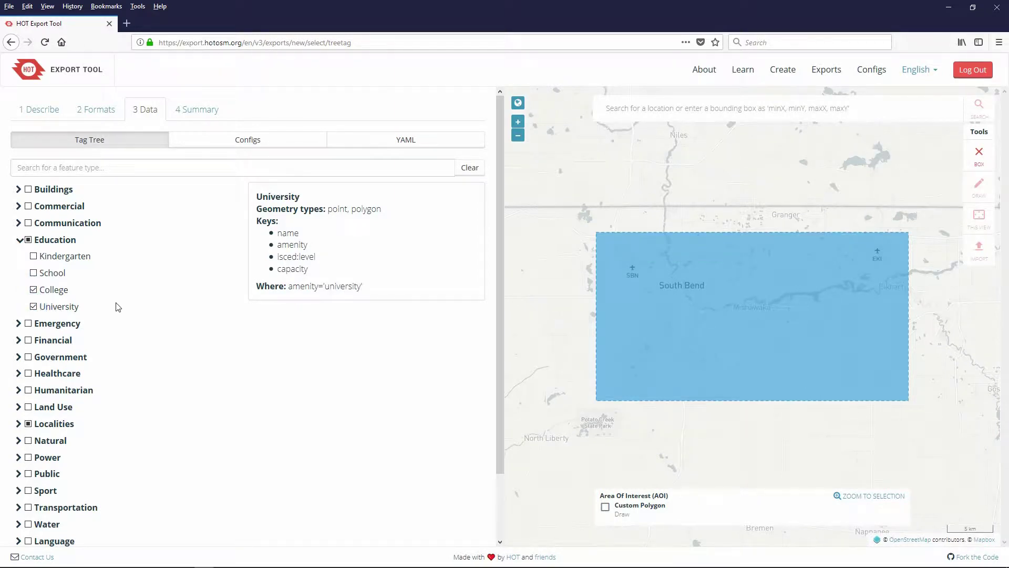
left_click(19, 240)
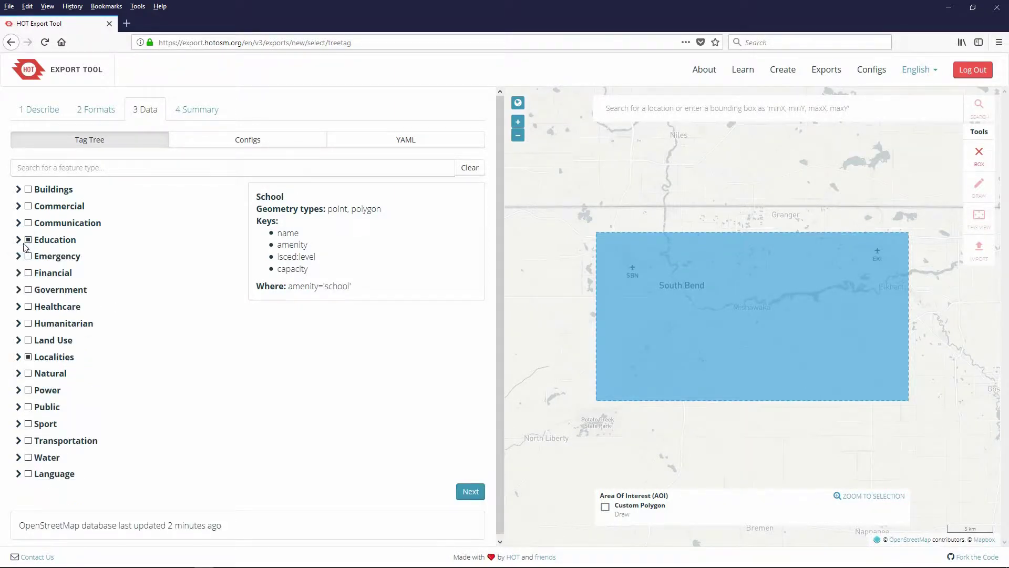
left_click(18, 357)
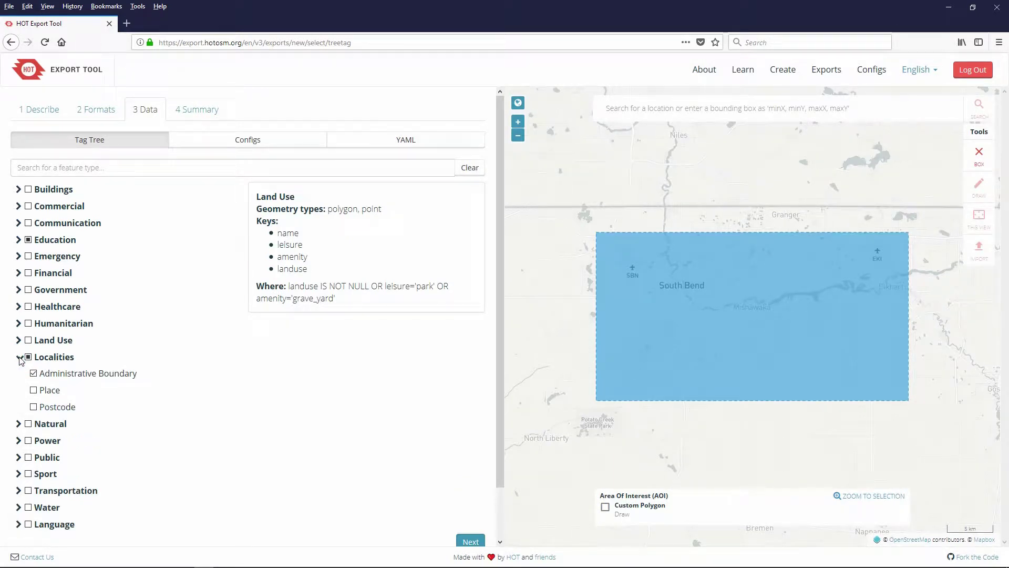
left_click(19, 357)
Add Coastline and Water Body from Natural, and Airport and Road from Transportation.
left_click(19, 374)
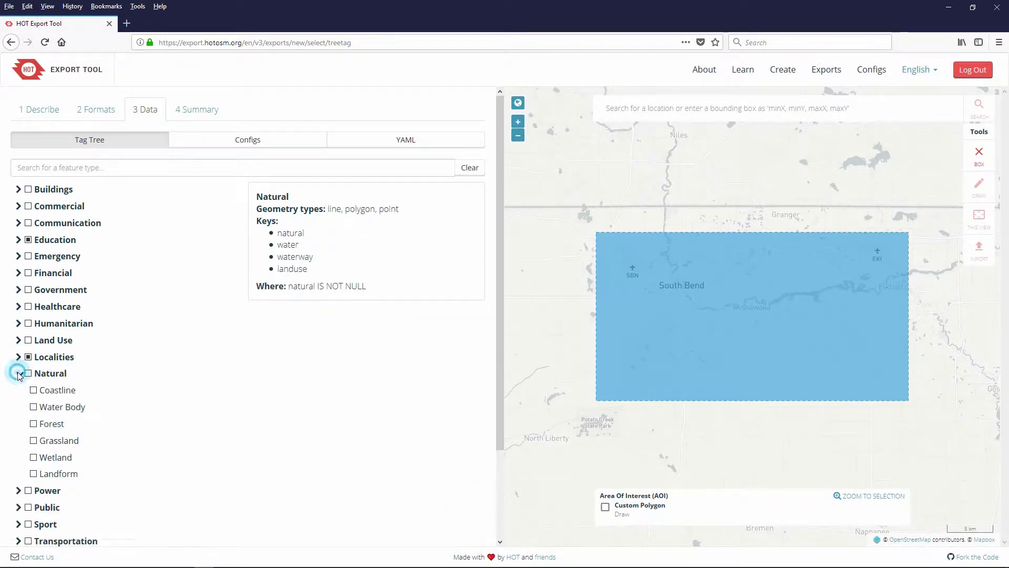
left_click(34, 390)
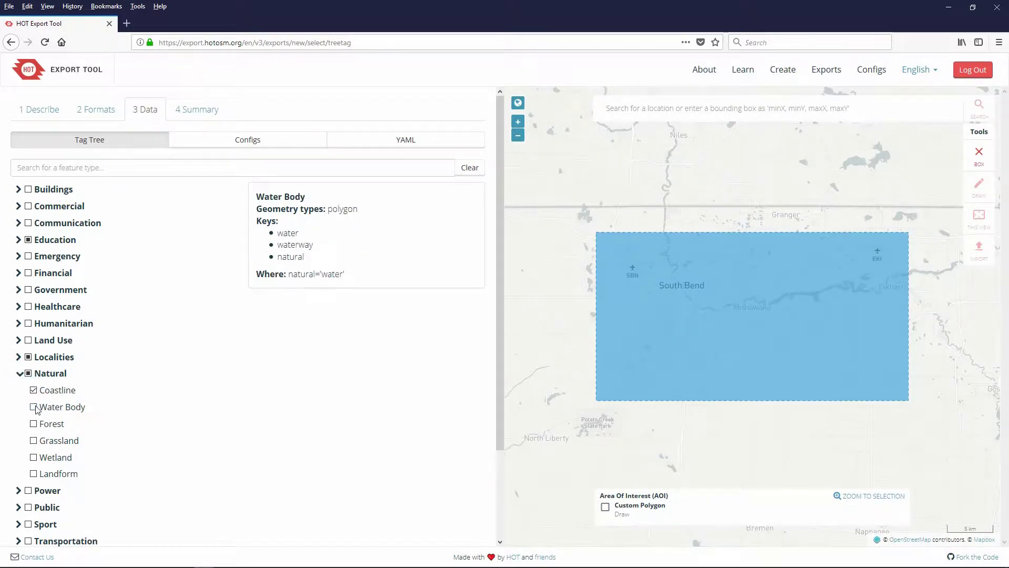
left_click(34, 408)
left_click(20, 374)
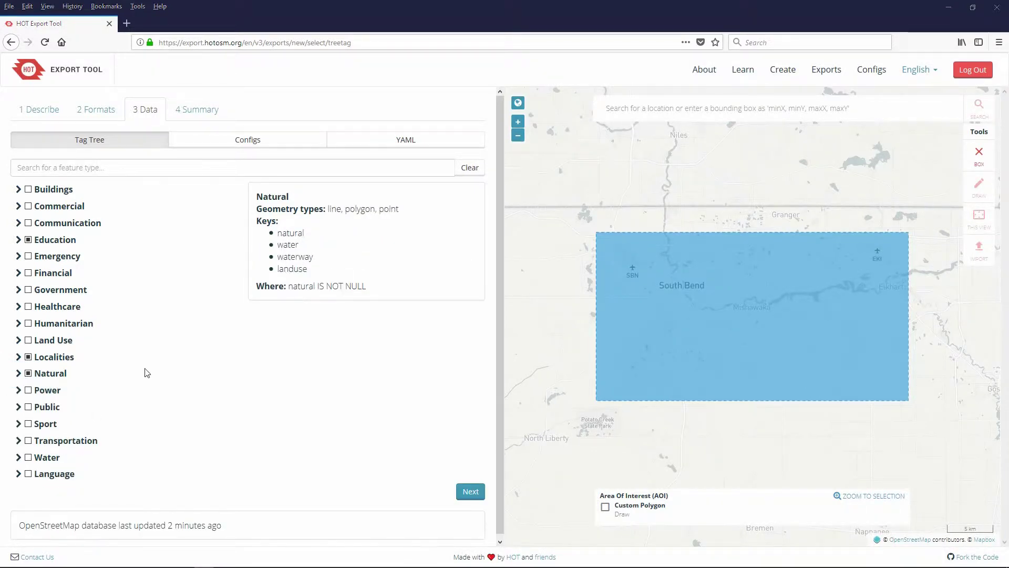
left_click(19, 442)
left_click(32, 458)
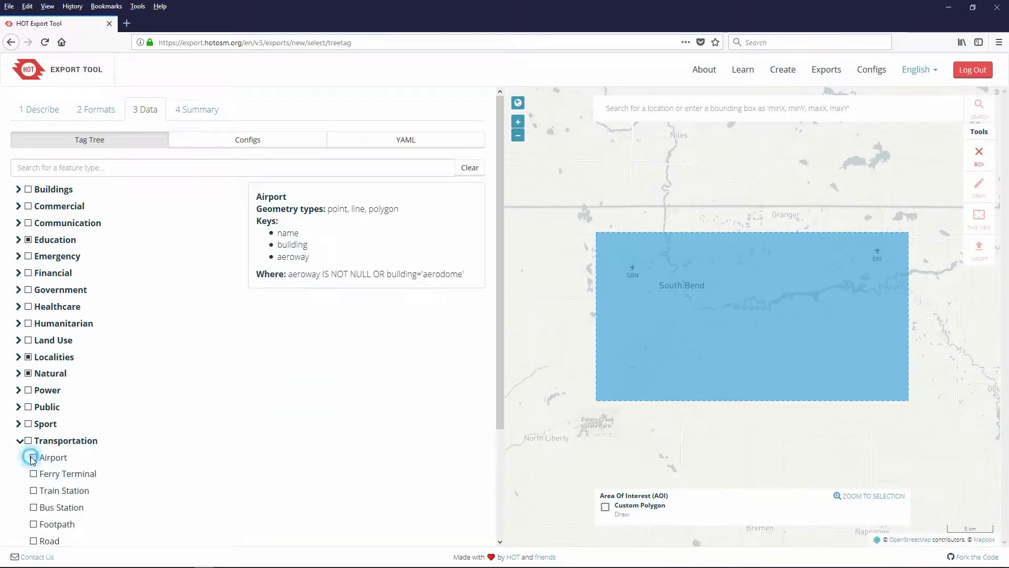
left_click(33, 541)
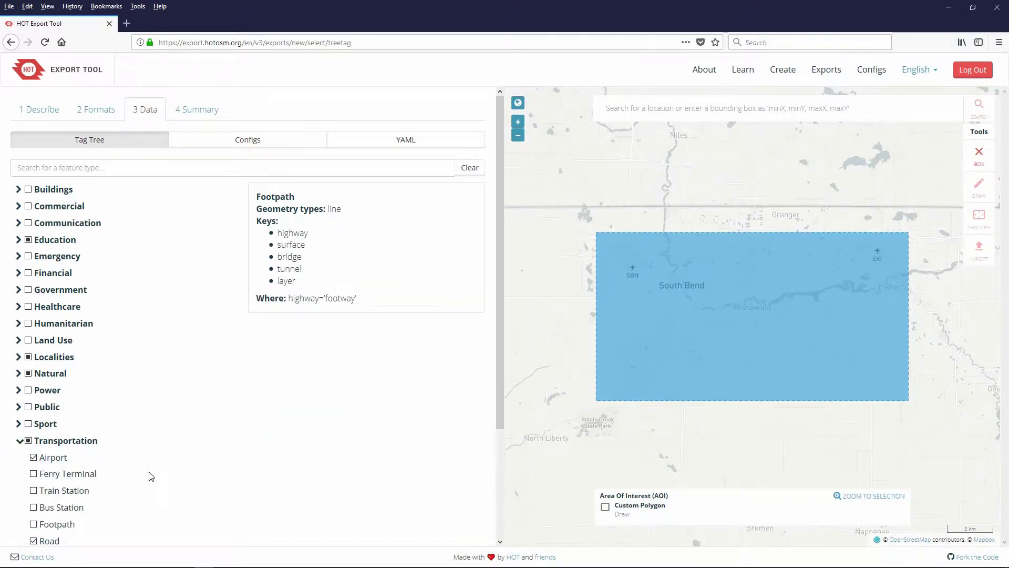
left_click(20, 440)
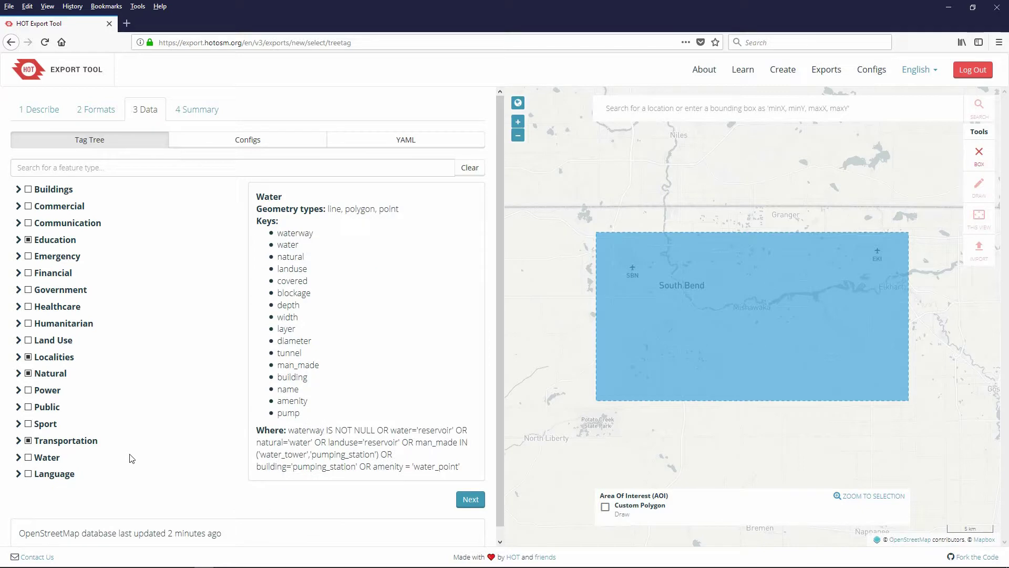
Expand Water and tick Waterway.
left_click(20, 458)
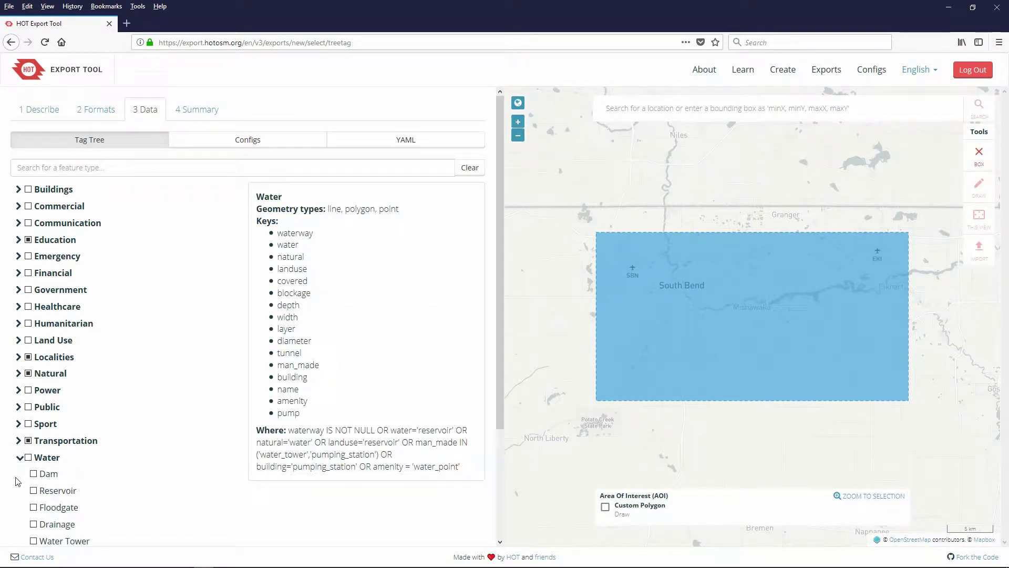
scroll(24, 468, "down", 3)
left_click(33, 436)
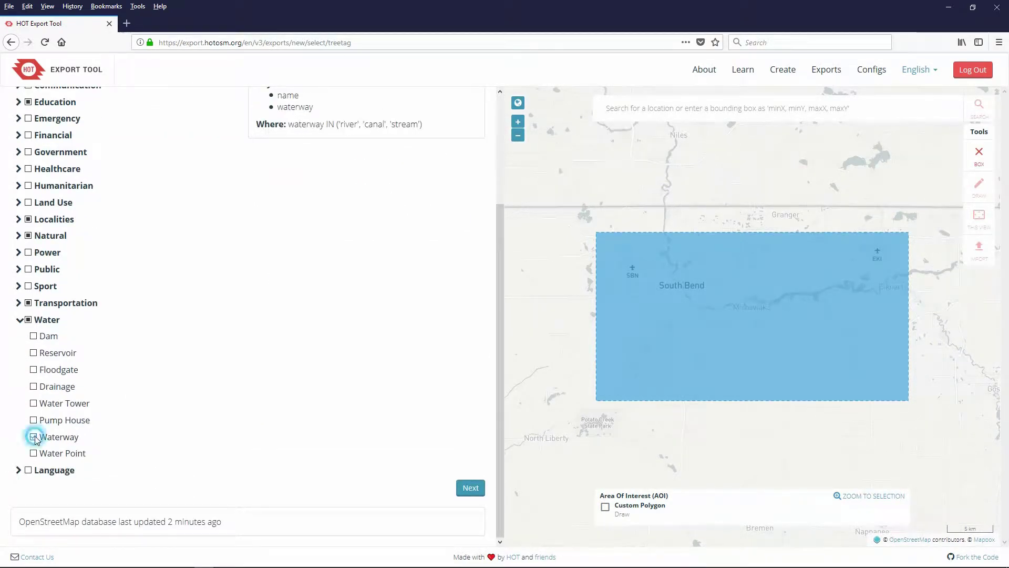
left_click(20, 320)
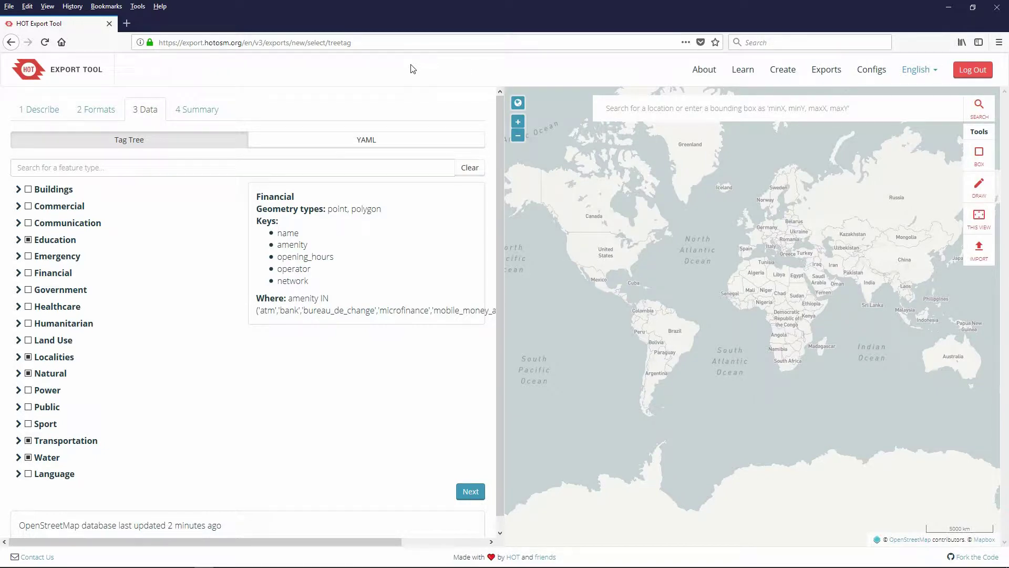
Inspect the feature selection in the YAML view, then advance to the Summary step.
left_click(380, 142)
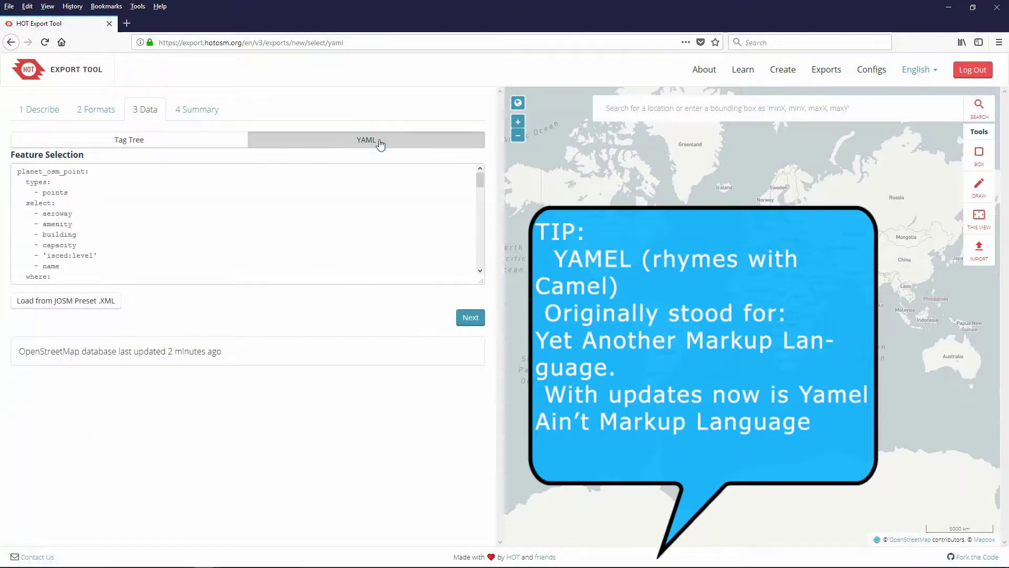
mouse_move(481, 176)
left_mouse_down()
mouse_move(480, 266)
mouse_move(480, 175)
left_mouse_up()
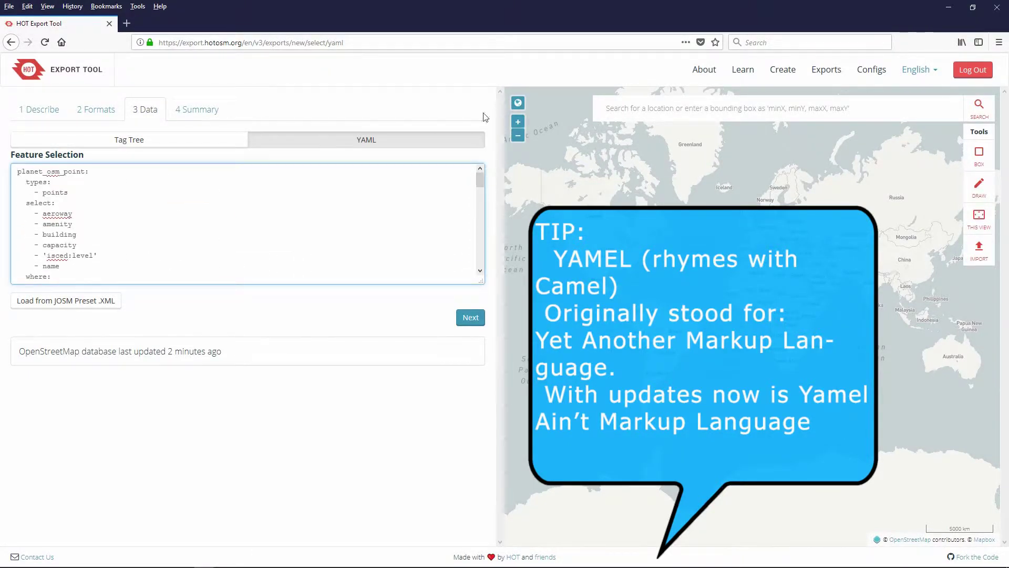
left_click_drag(17, 171, 107, 297)
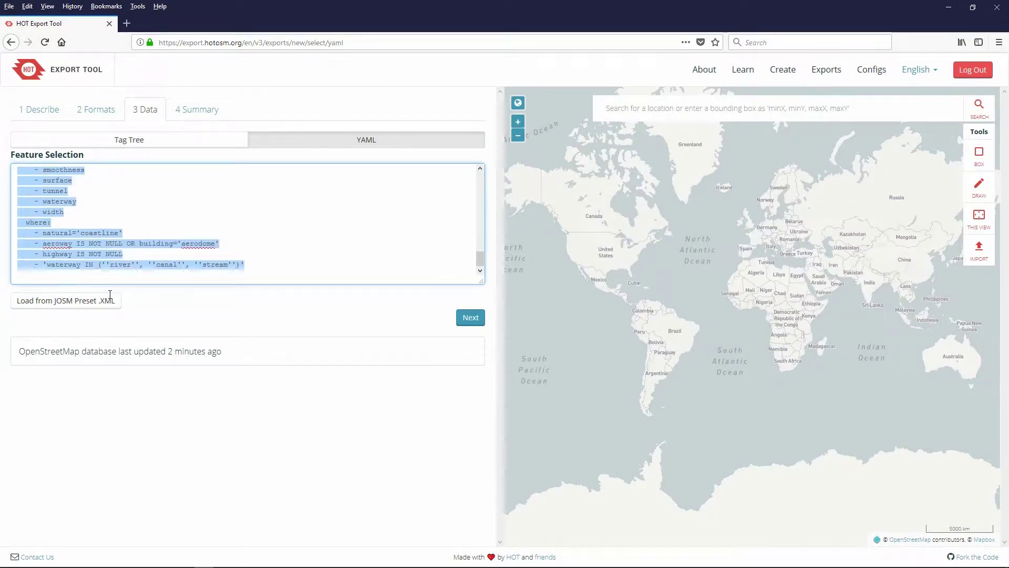
left_click(346, 177)
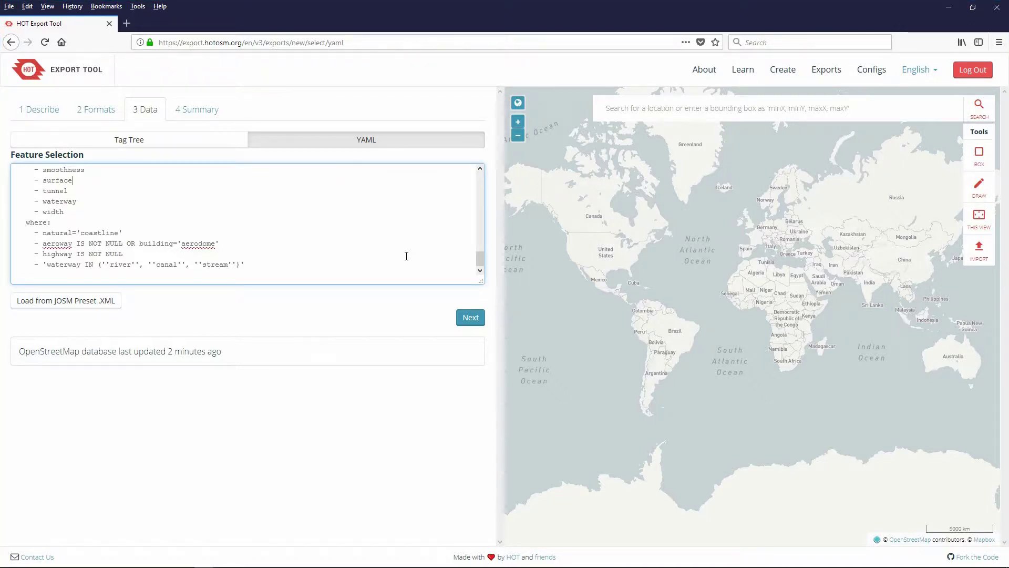
left_click(461, 323)
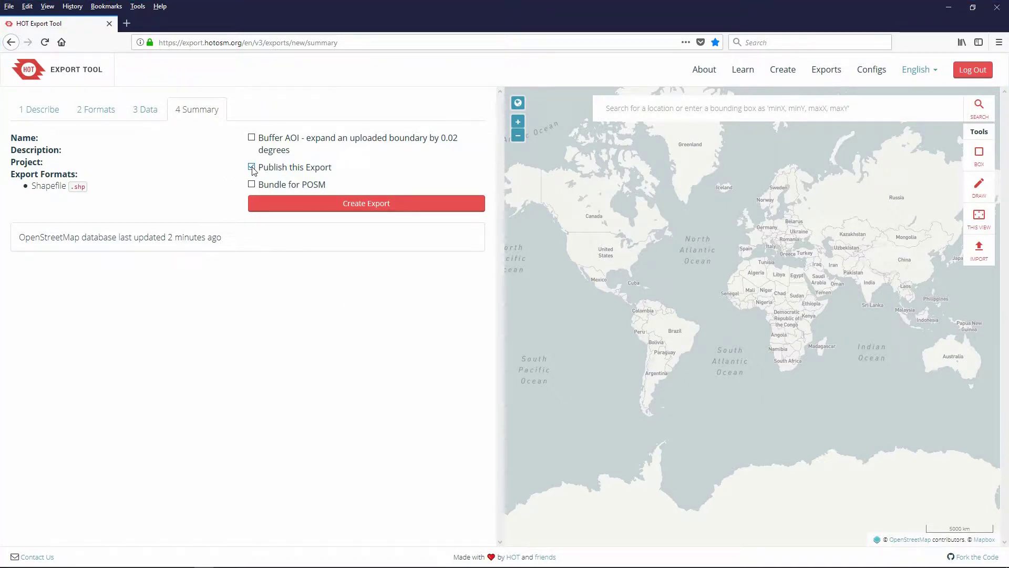
Untick 'Publish this Export' and zoom the map out to the whole world.
left_click(252, 167)
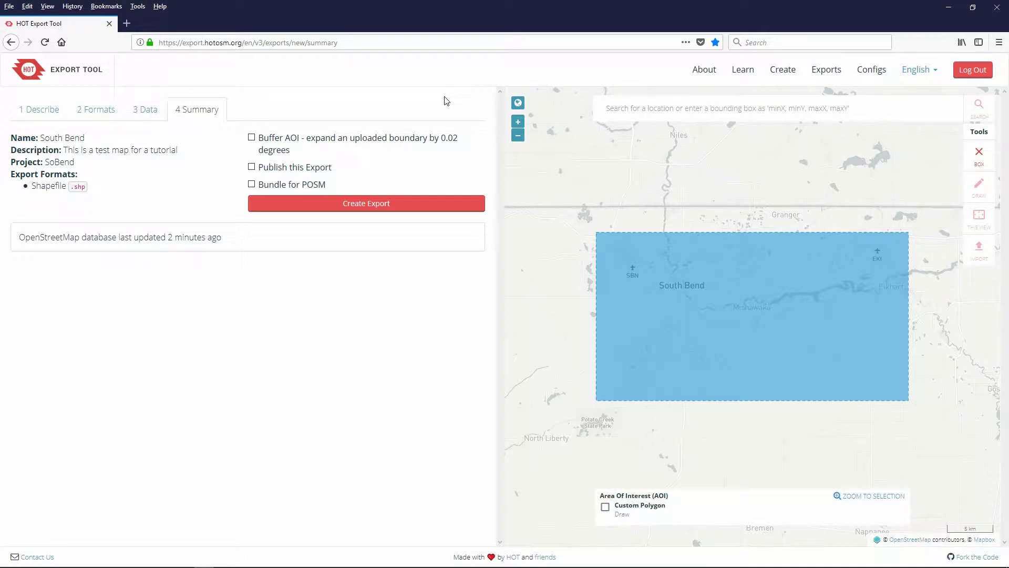
left_click(518, 104)
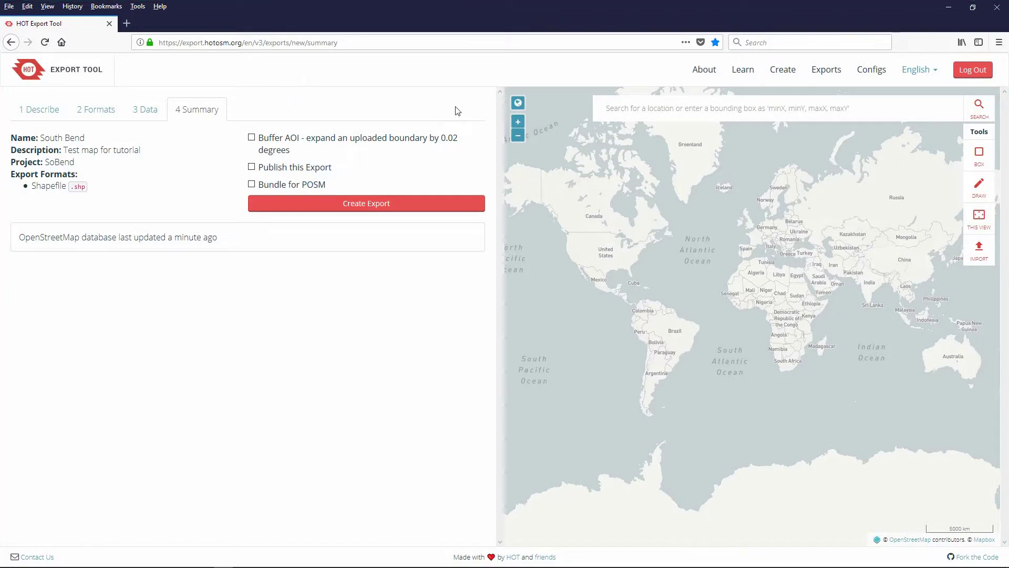
Search the map for 'south Bend' and pick South Bend, Indiana as the area.
left_click(613, 107)
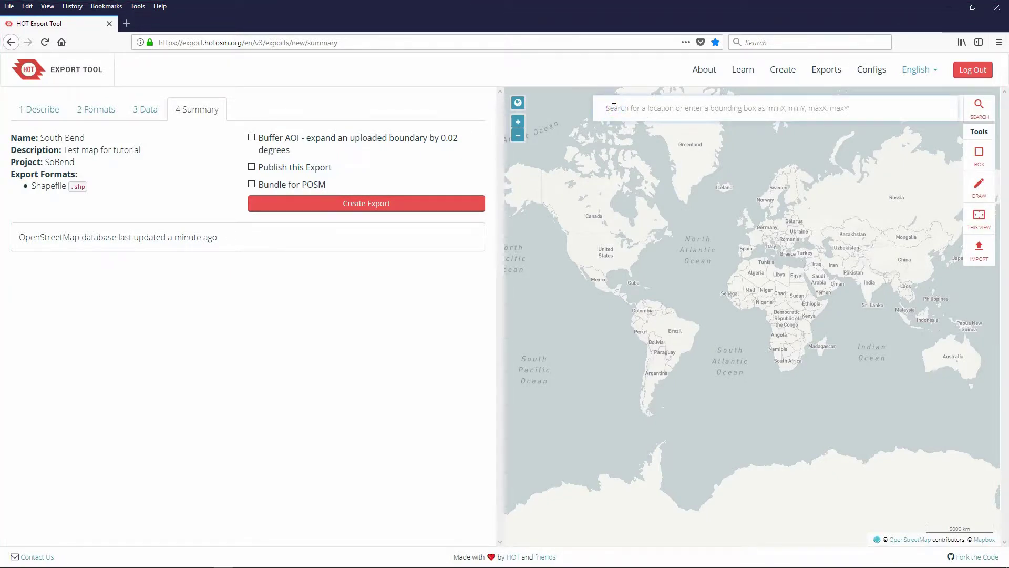
type("south")
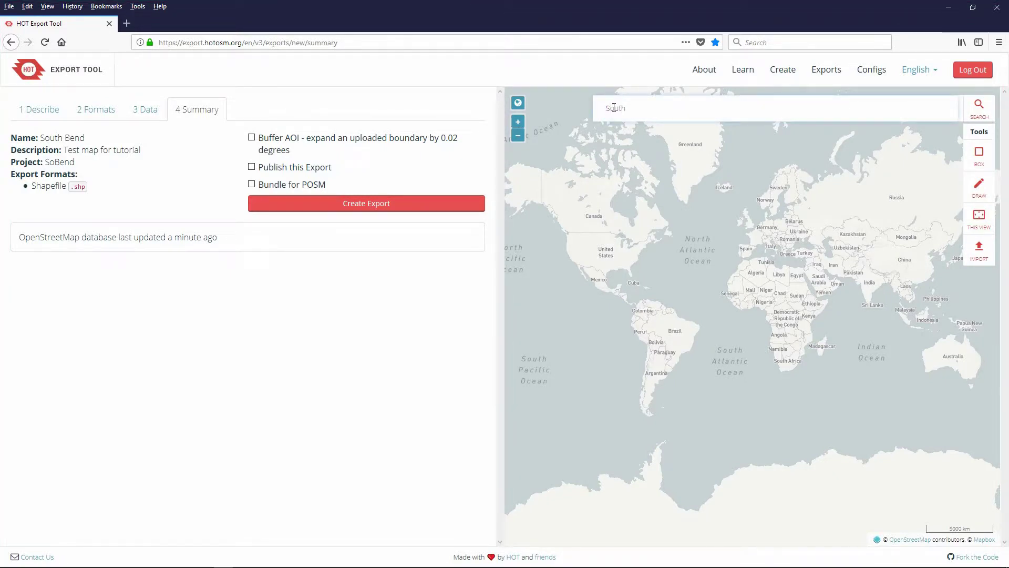
type(" Bend")
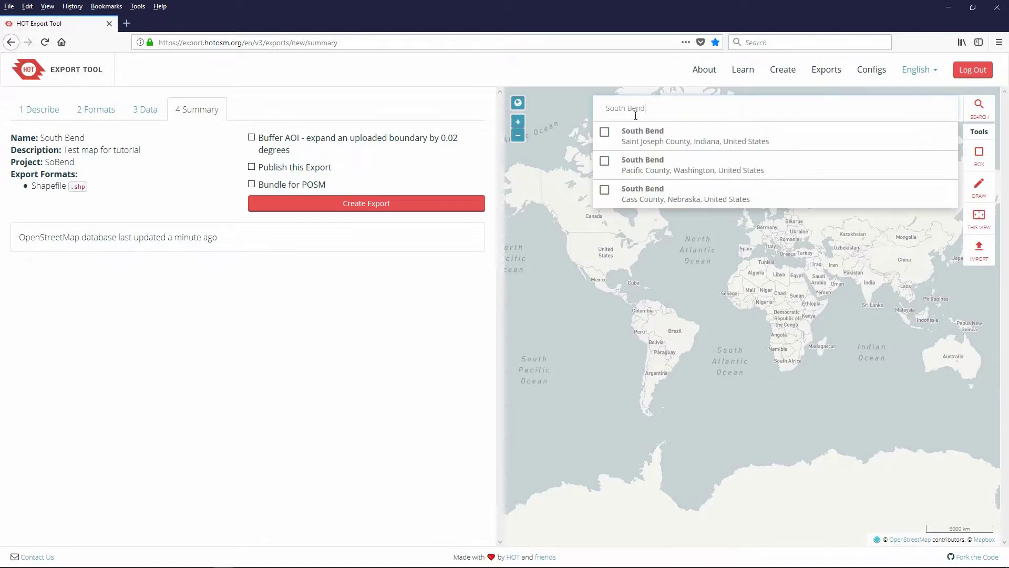
left_click(605, 132)
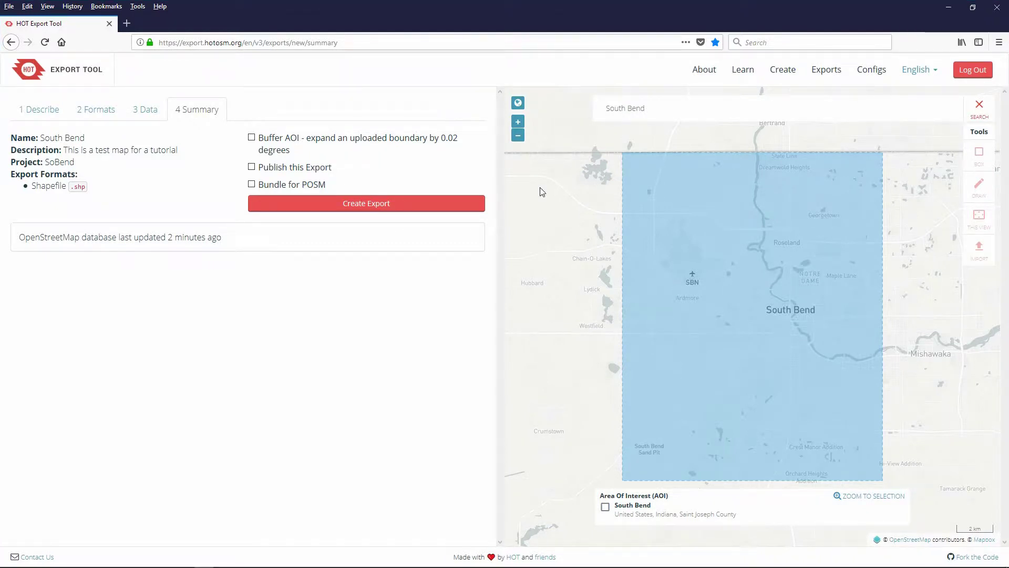
Clear the South Bend search area, then set and remove a This View area.
left_click(979, 104)
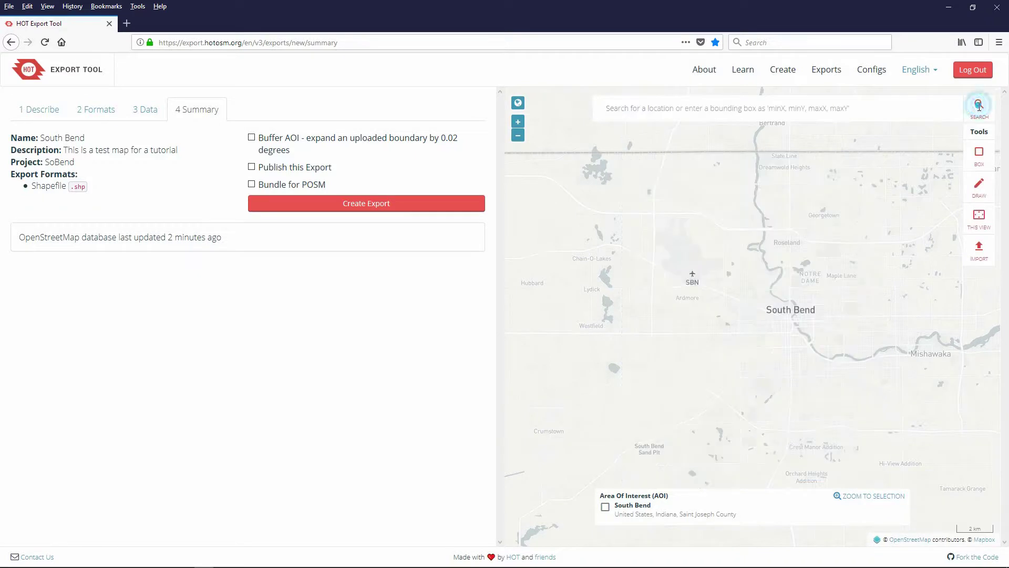
left_click(981, 218)
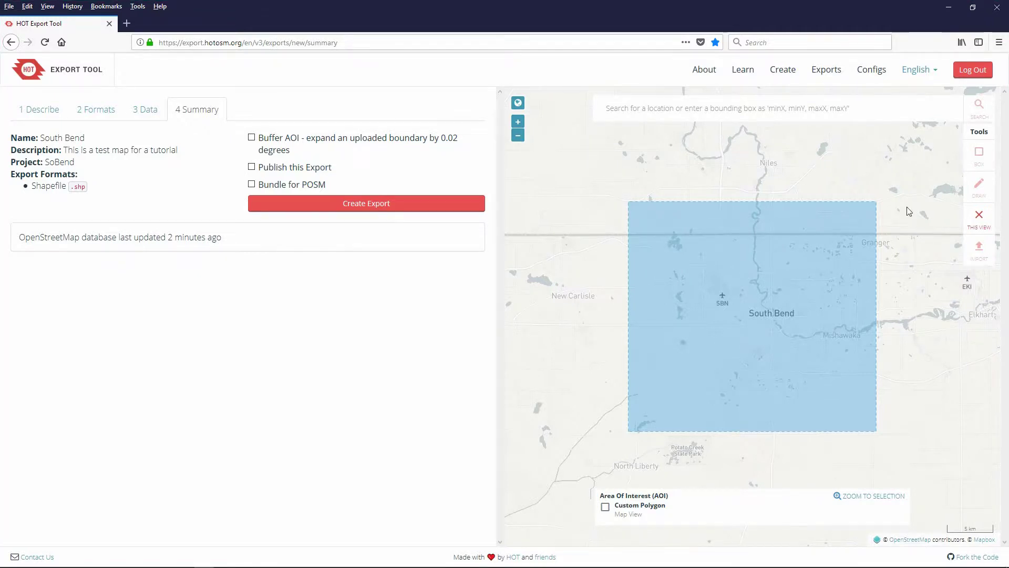
left_click(984, 218)
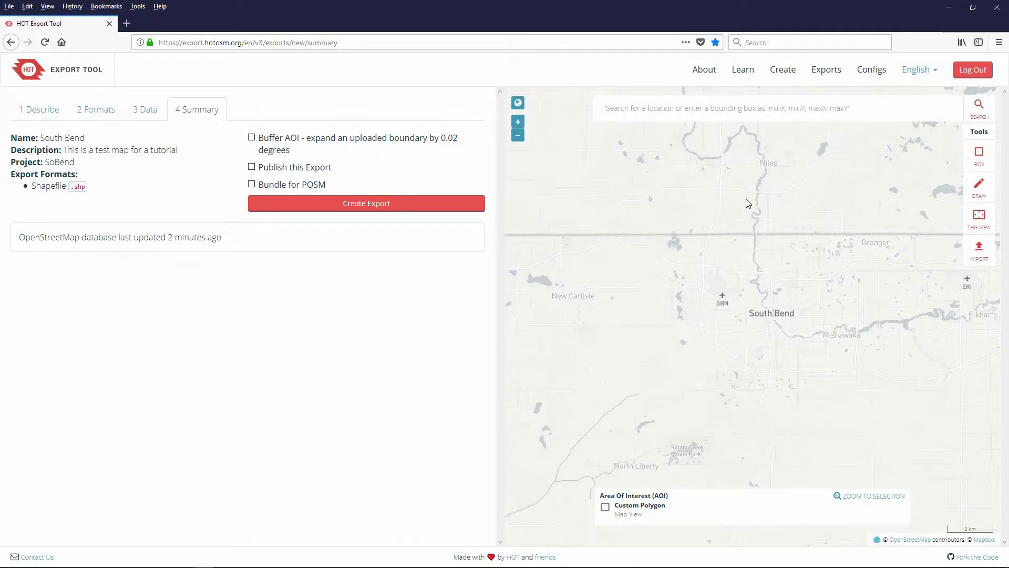
Draw a rectangular box around South Bend as the area of interest, clearing and redrawing it once.
left_click(978, 153)
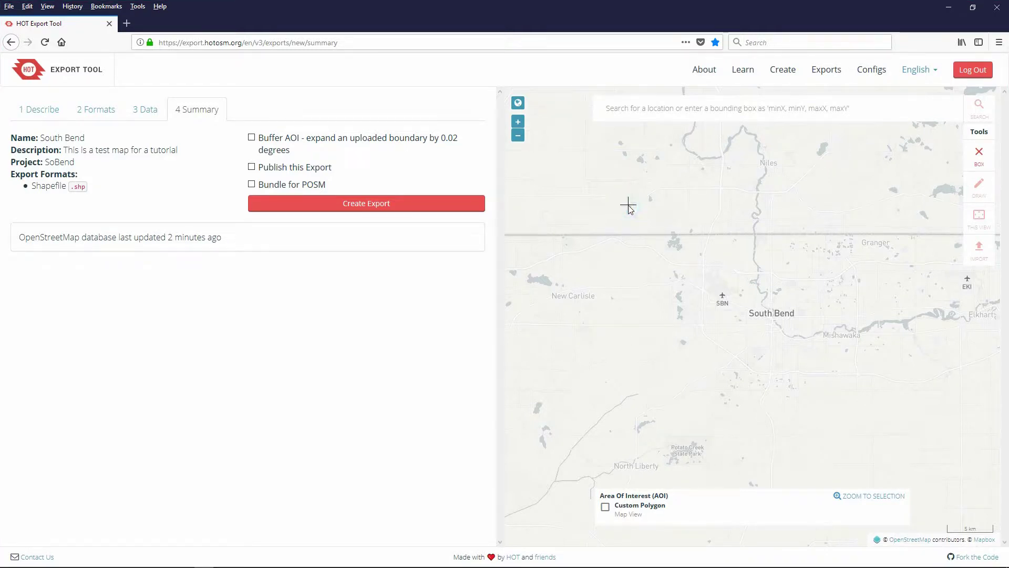
mouse_move(628, 204)
left_mouse_down()
mouse_move(631, 273)
mouse_move(677, 371)
mouse_move(704, 395)
mouse_move(768, 389)
mouse_move(750, 358)
mouse_move(821, 410)
mouse_move(930, 439)
mouse_move(912, 449)
mouse_move(903, 439)
mouse_move(909, 447)
left_mouse_up()
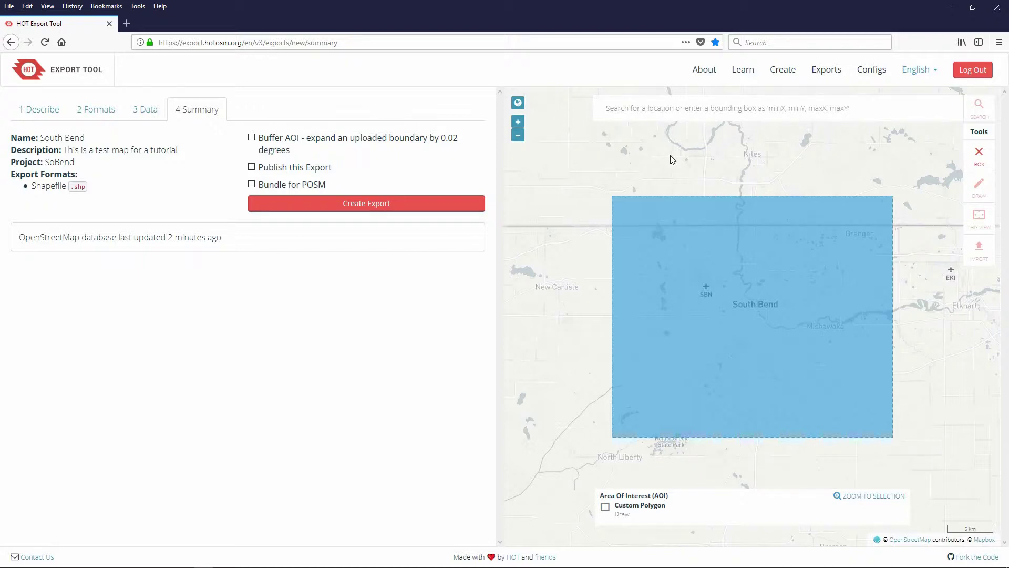
left_click(980, 154)
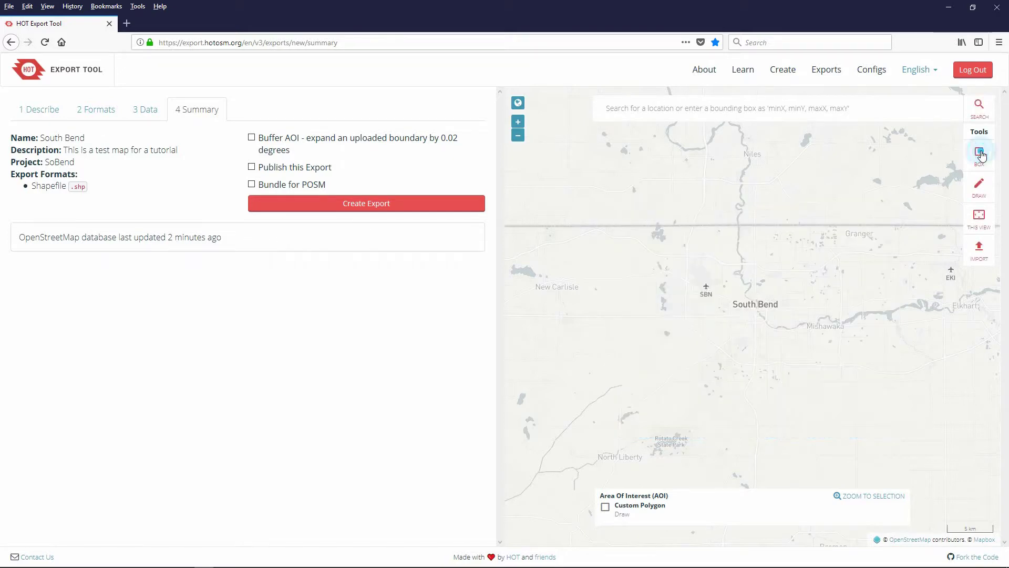
left_click(981, 155)
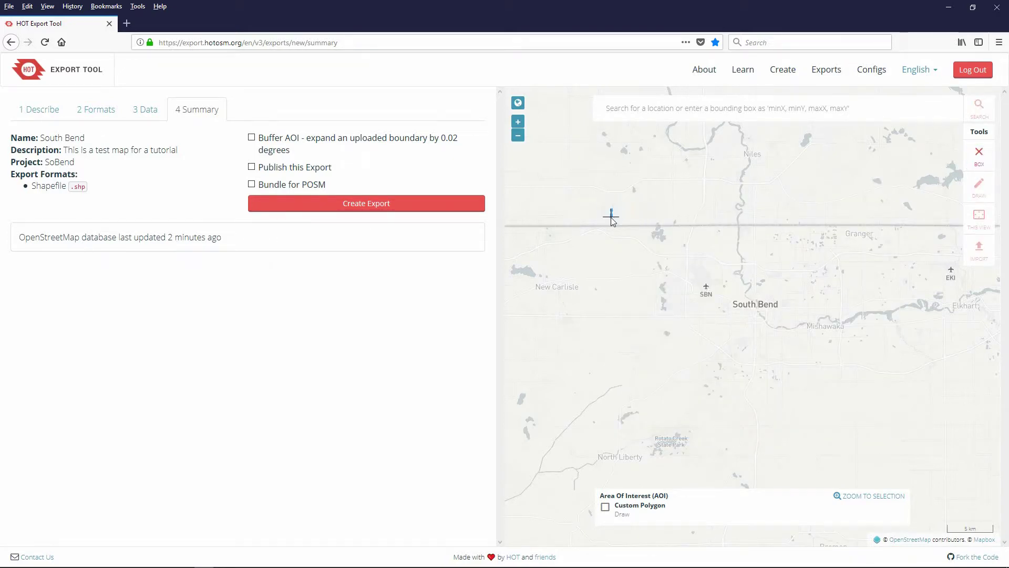
mouse_move(612, 210)
left_mouse_down()
mouse_move(633, 338)
mouse_move(784, 417)
mouse_move(858, 473)
mouse_move(874, 450)
left_mouse_up()
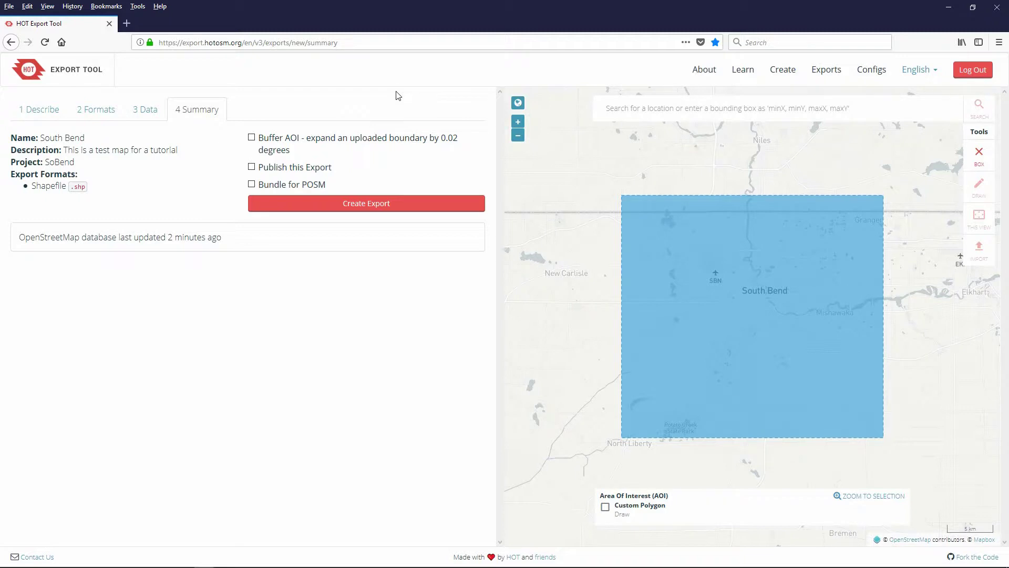
Clear the drawn box and set the area of interest to South Bend, Indiana via place search.
left_click(517, 103)
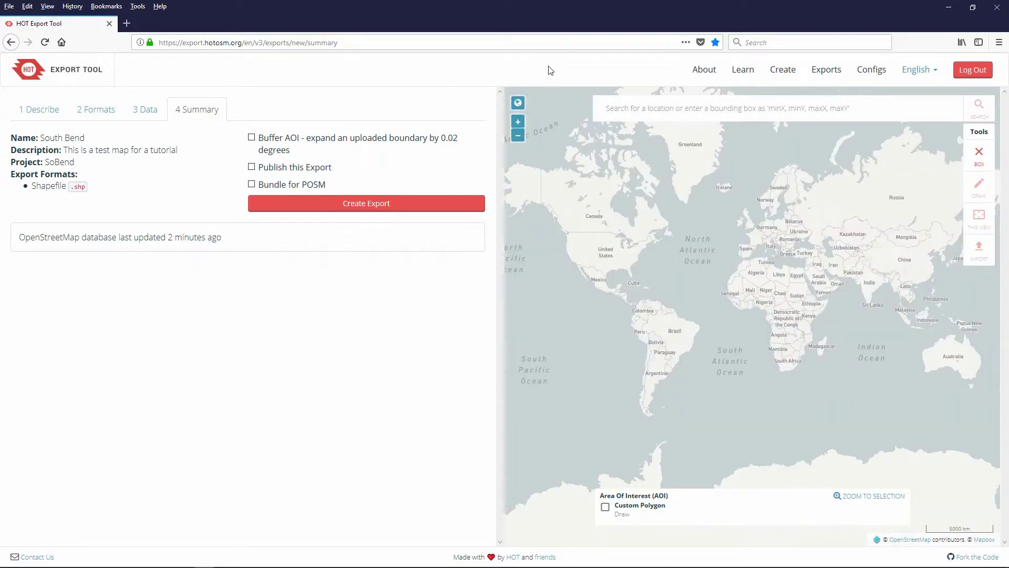
left_click(979, 156)
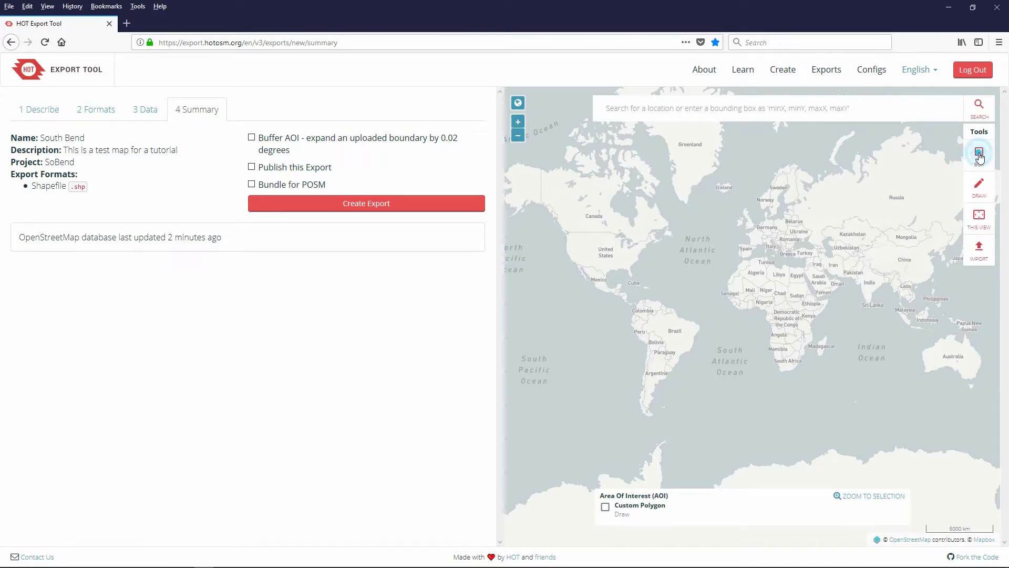
left_click(622, 108)
type("South Ben")
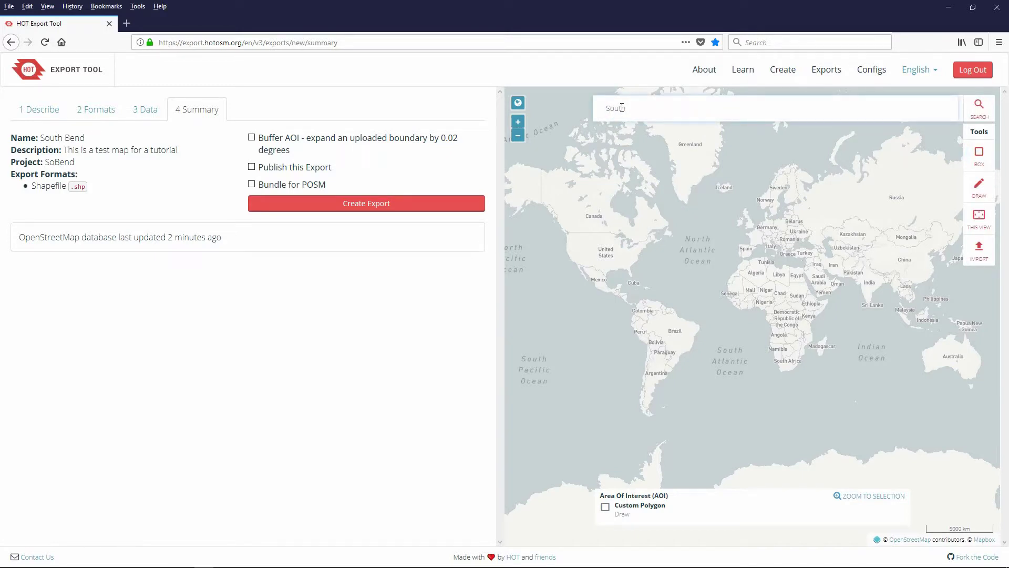
type("d")
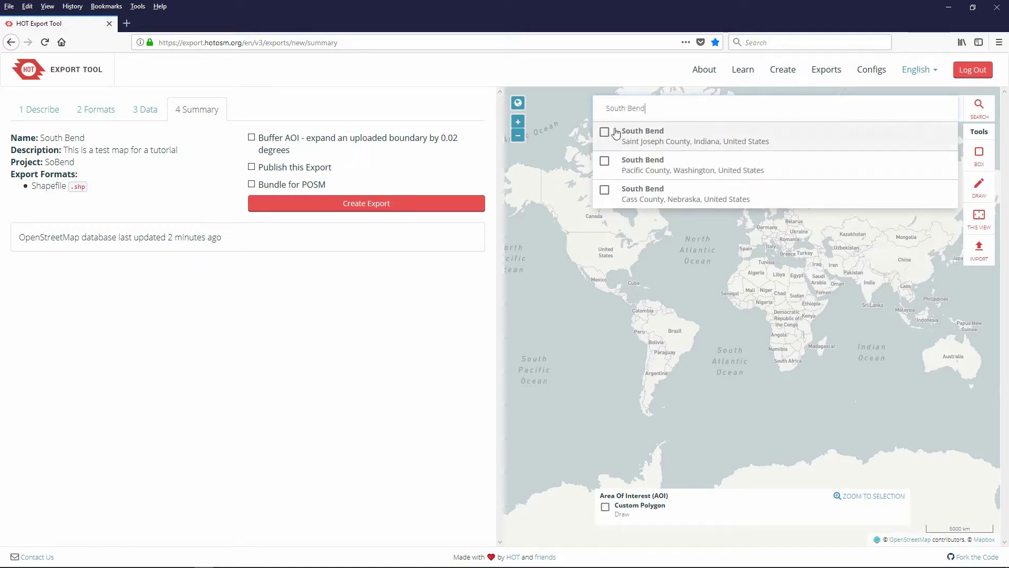
left_click(605, 135)
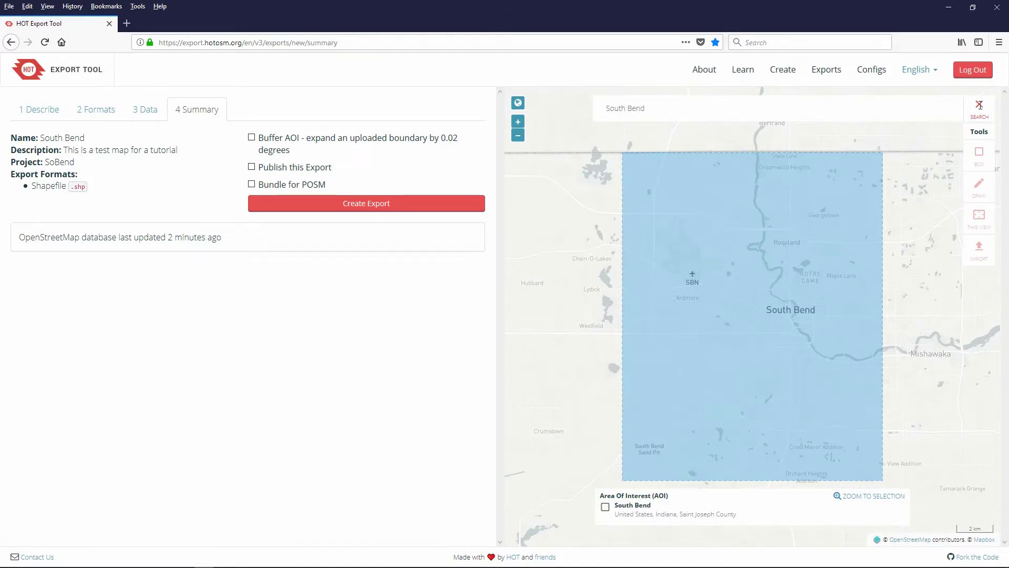
Replace the South Bend area with the current map view and start the shapefile export.
left_click(979, 104)
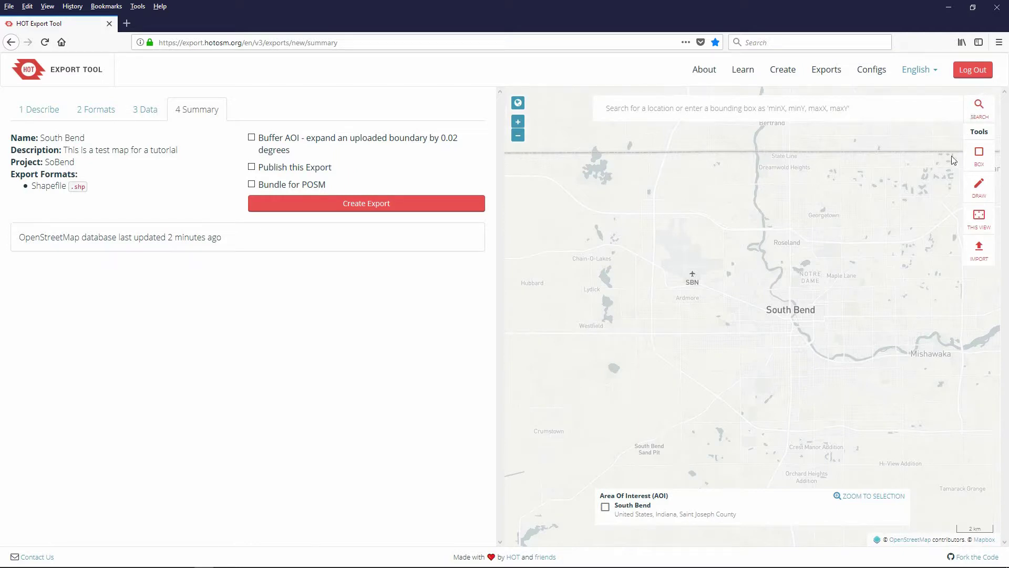
left_click(981, 219)
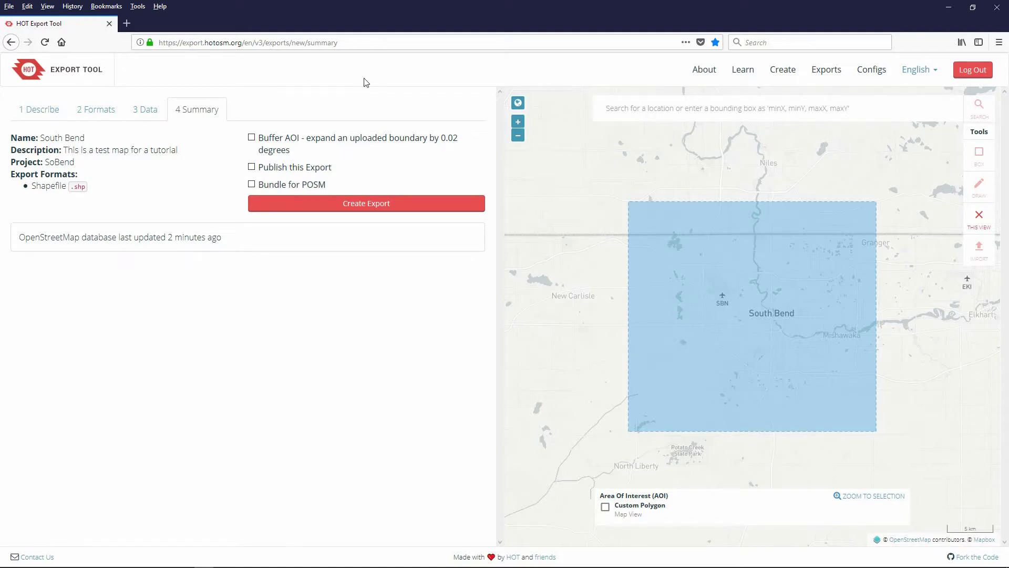
left_click(356, 208)
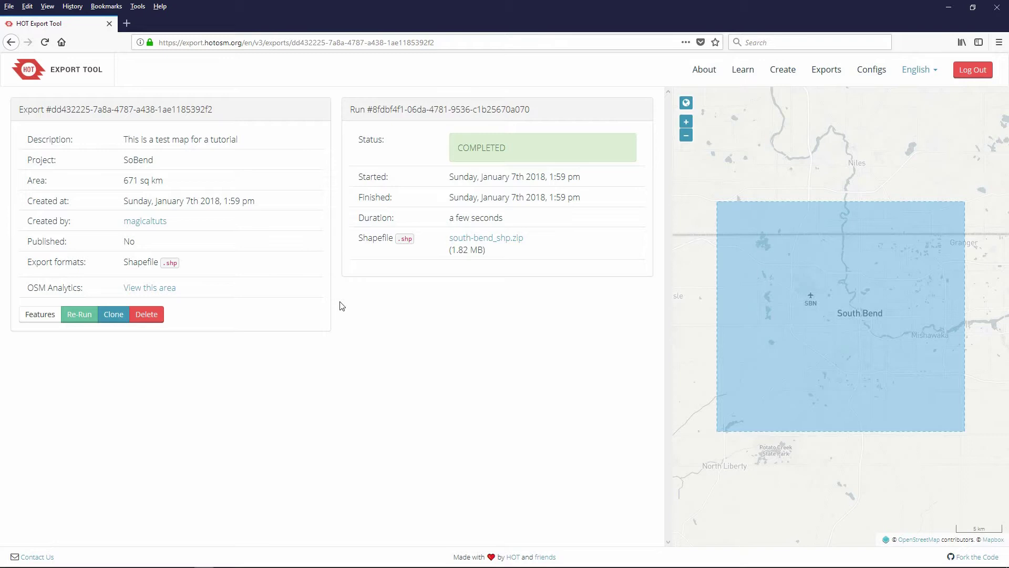
Go back to the home page once the south-bend_shp.zip export has completed.
key("alt+Left")
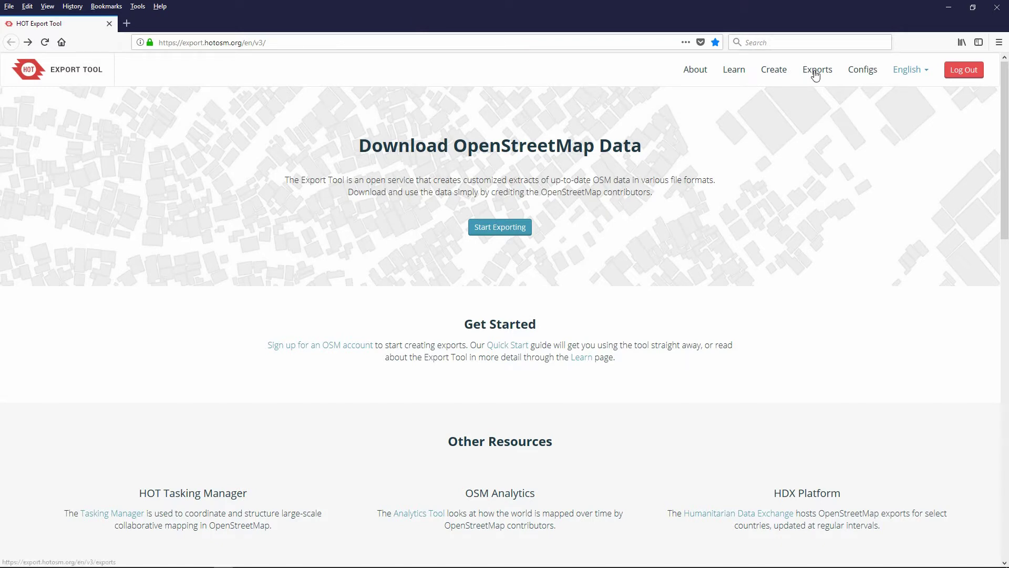
Open the South Bend export from the Exports list and review its feature-selection YAML.
left_click(816, 72)
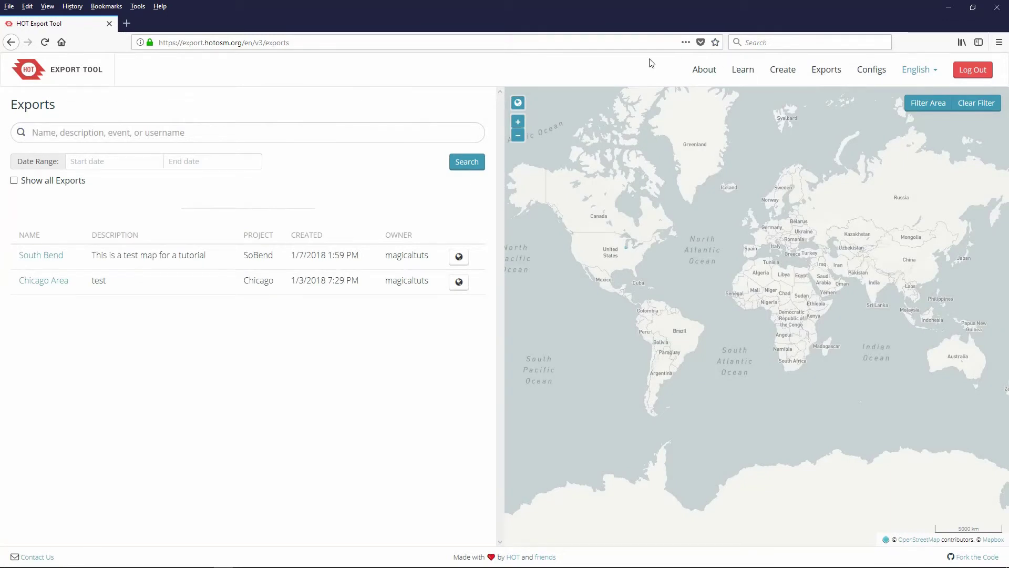
left_click(42, 256)
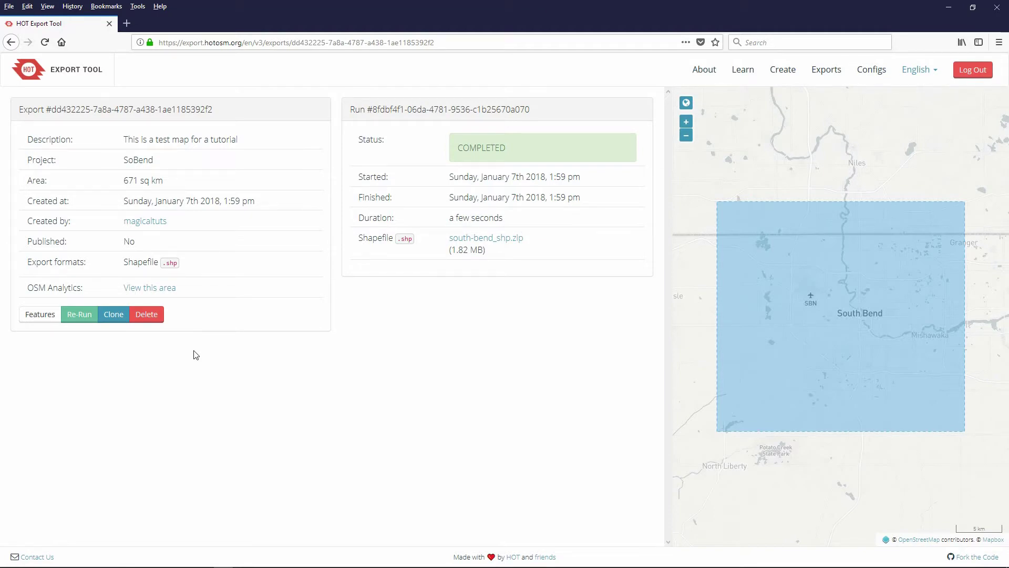
left_click(39, 314)
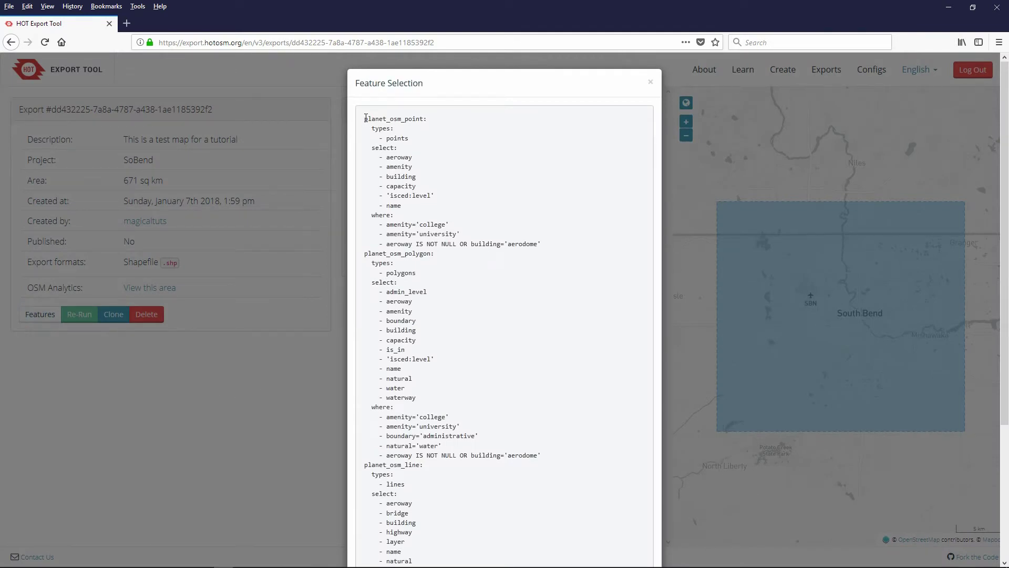
left_click_drag(365, 118, 475, 197)
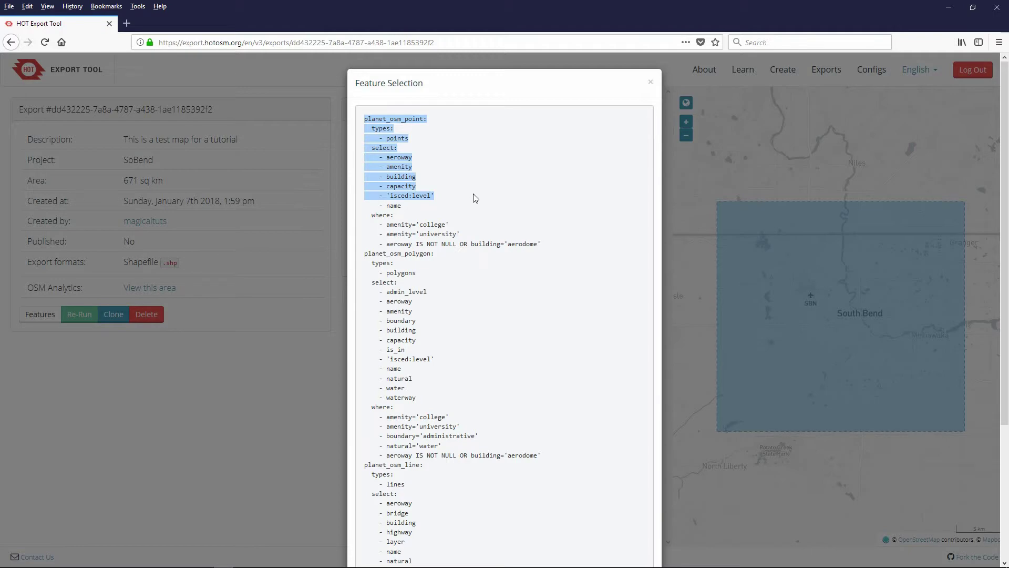
left_click(472, 191)
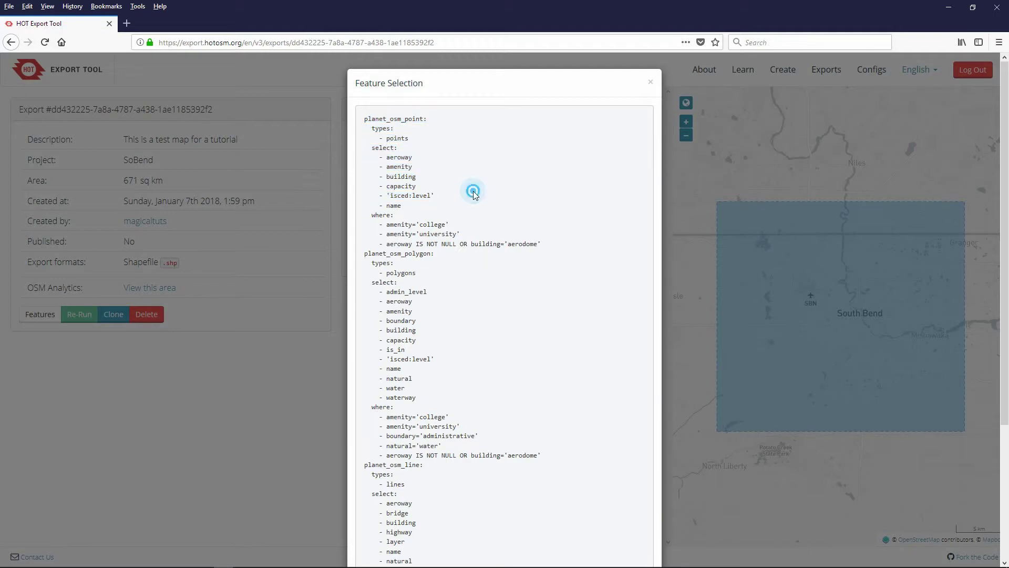
left_click(650, 81)
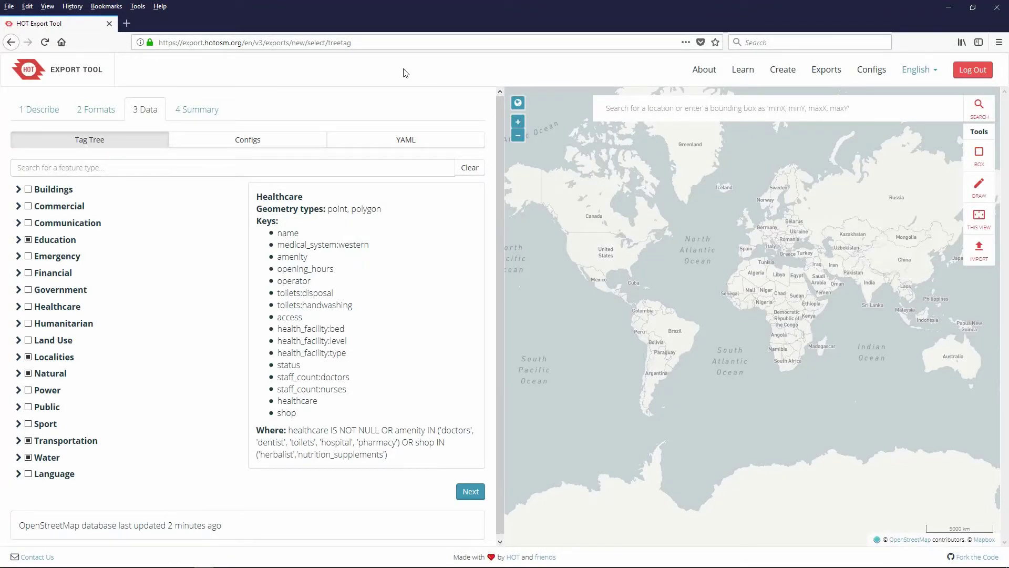
Show the new export's feature selection as YAML, then go to the empty Configurations page.
left_click(392, 140)
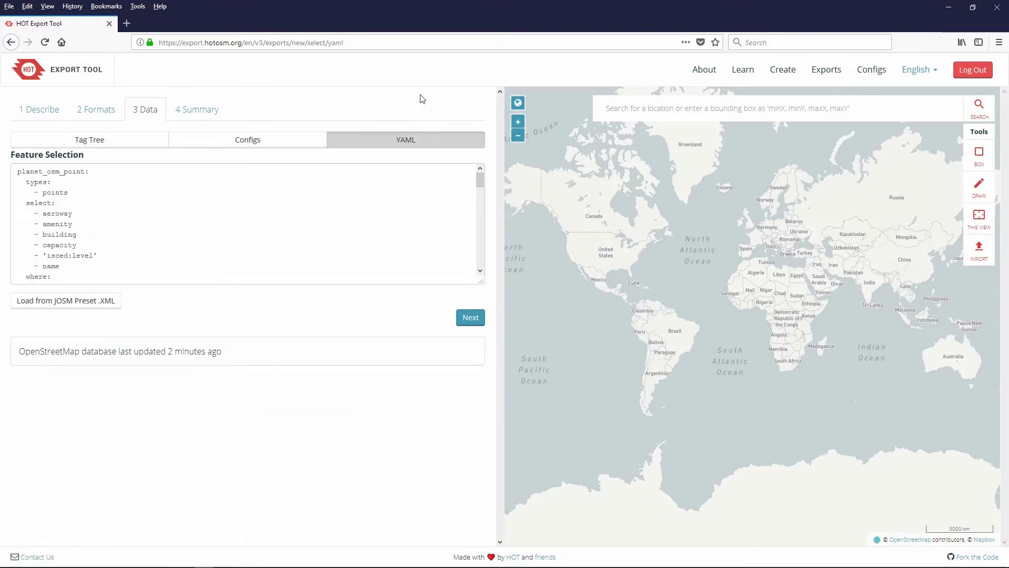
mouse_move(480, 180)
left_mouse_down()
mouse_move(477, 265)
mouse_move(486, 179)
left_mouse_up()
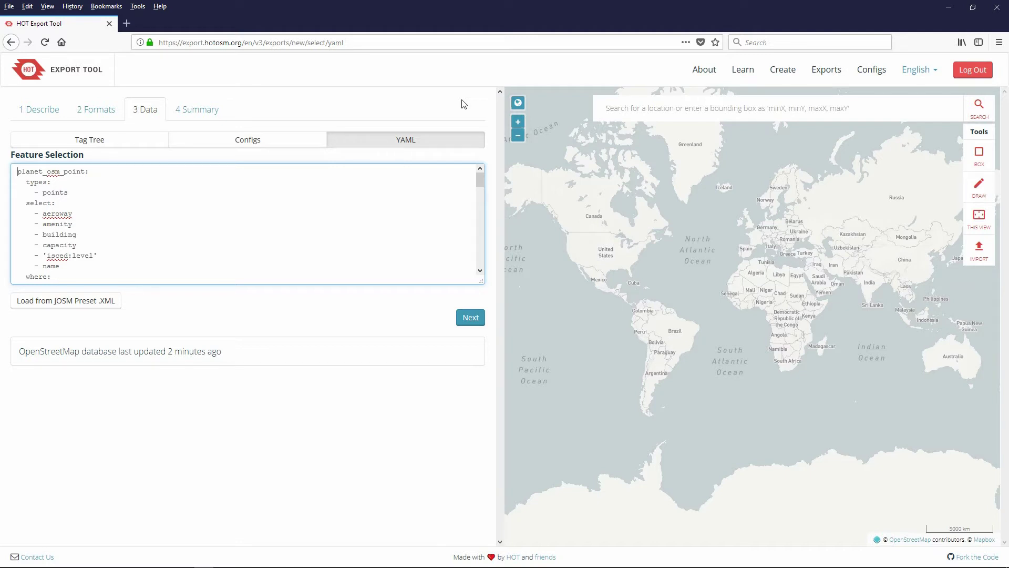
left_click(871, 70)
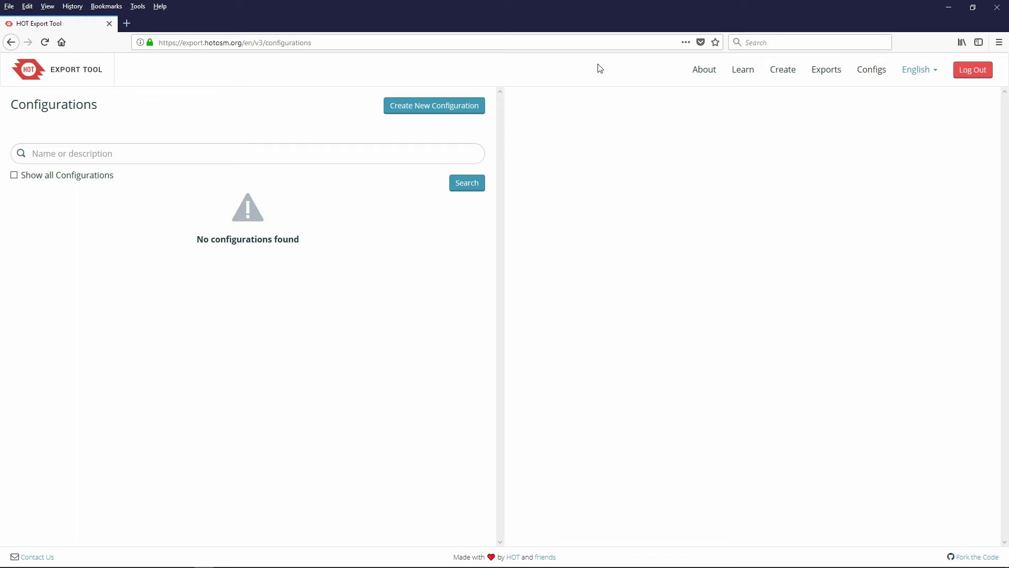
Create configuration 'Map Art Basic Tags', described 'Settings for a typical Map Art project', with the pasted YAML.
left_click(436, 107)
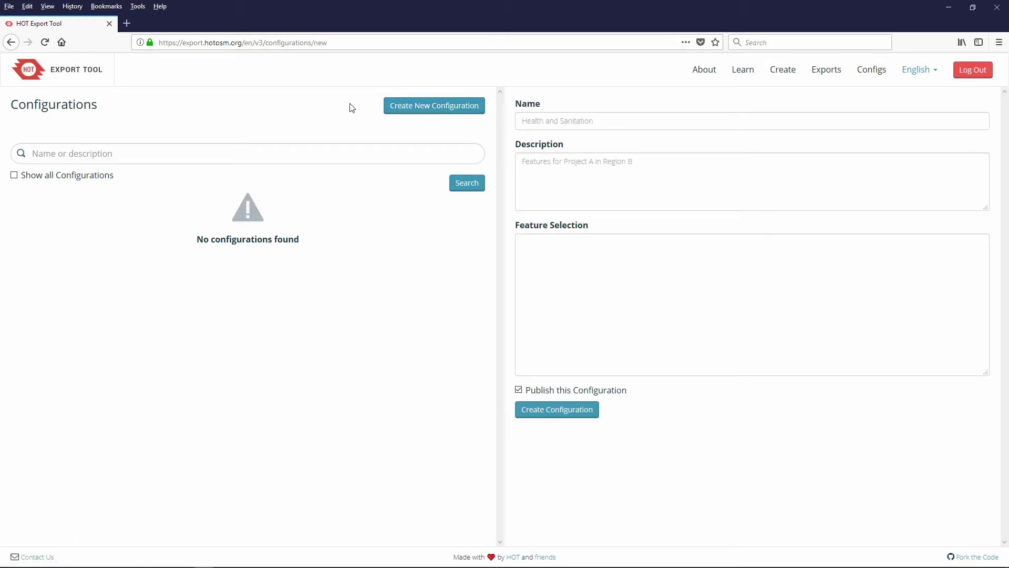
left_click(536, 122)
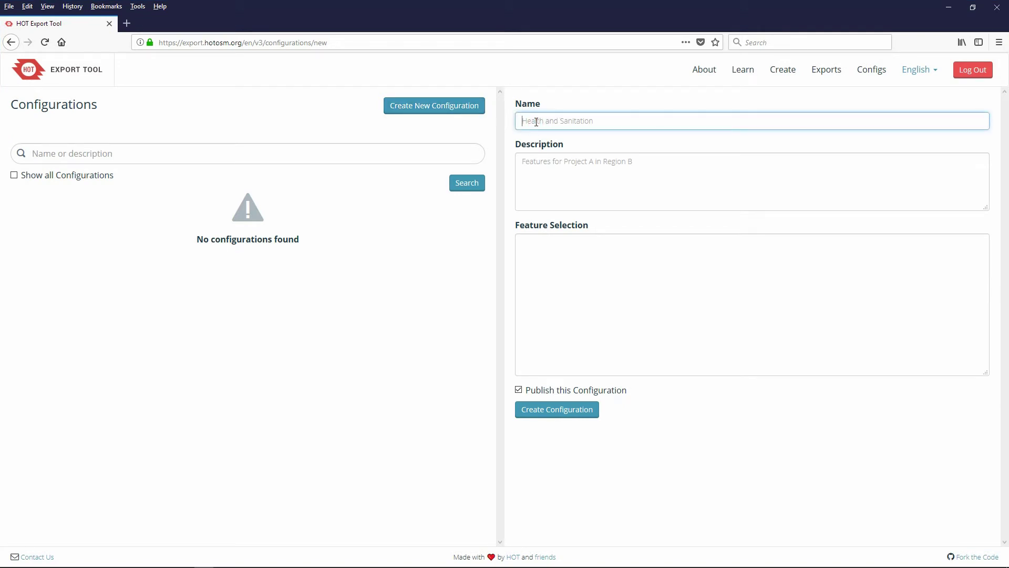
type("Map Art Basic Tags")
left_click(528, 161)
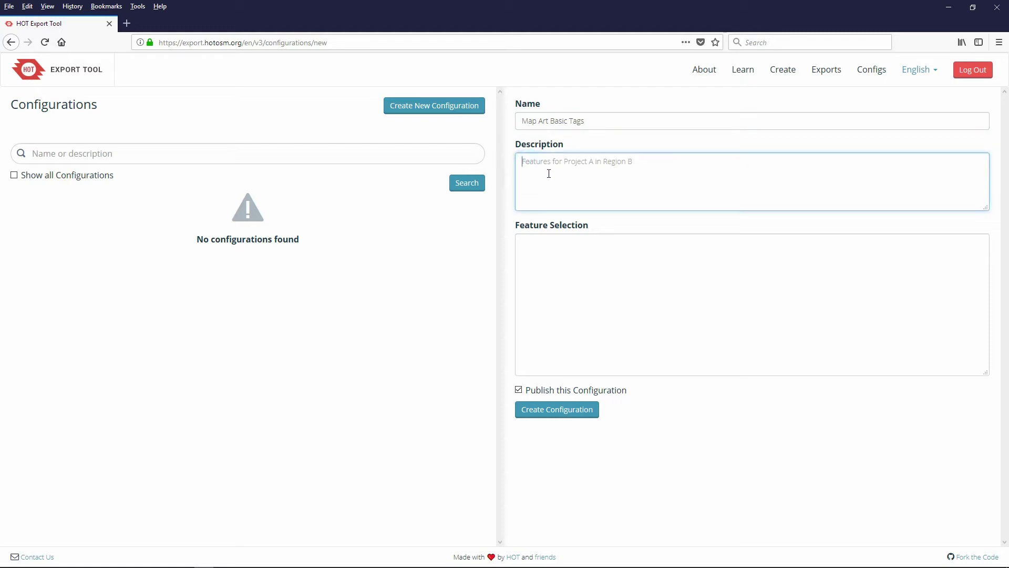
type("Settings for a typical Map Art project")
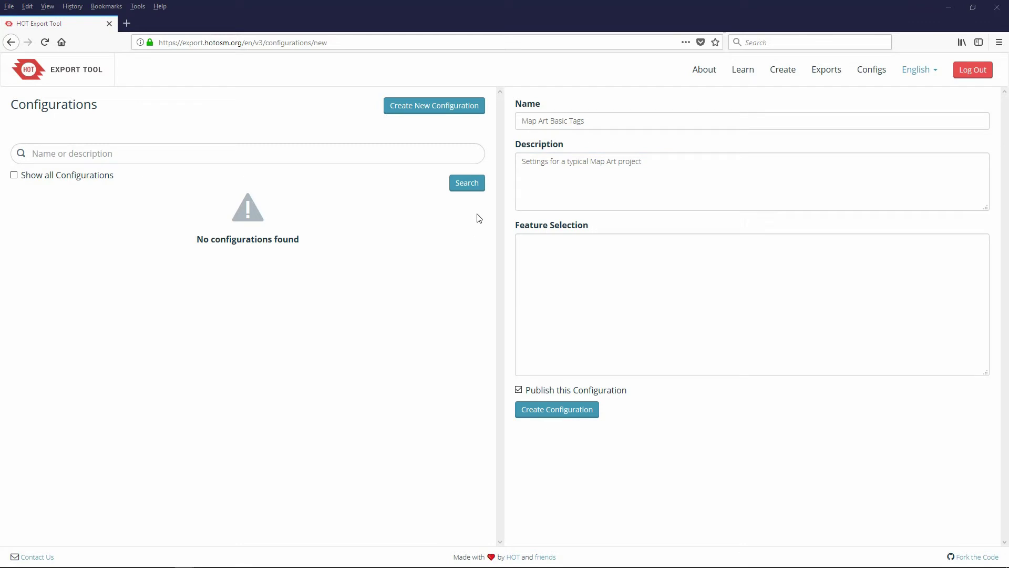
left_click(527, 245)
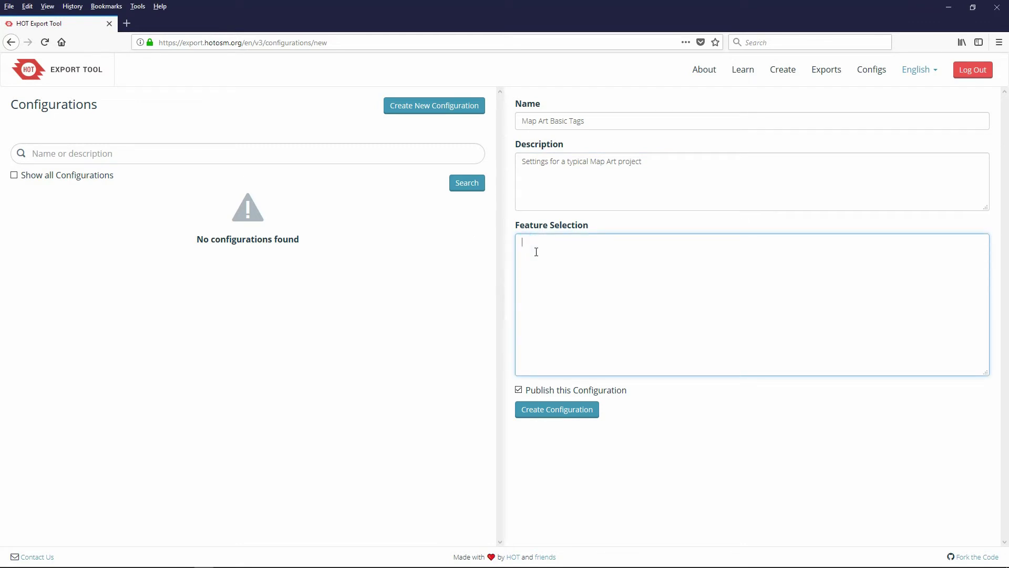
key("ctrl+v")
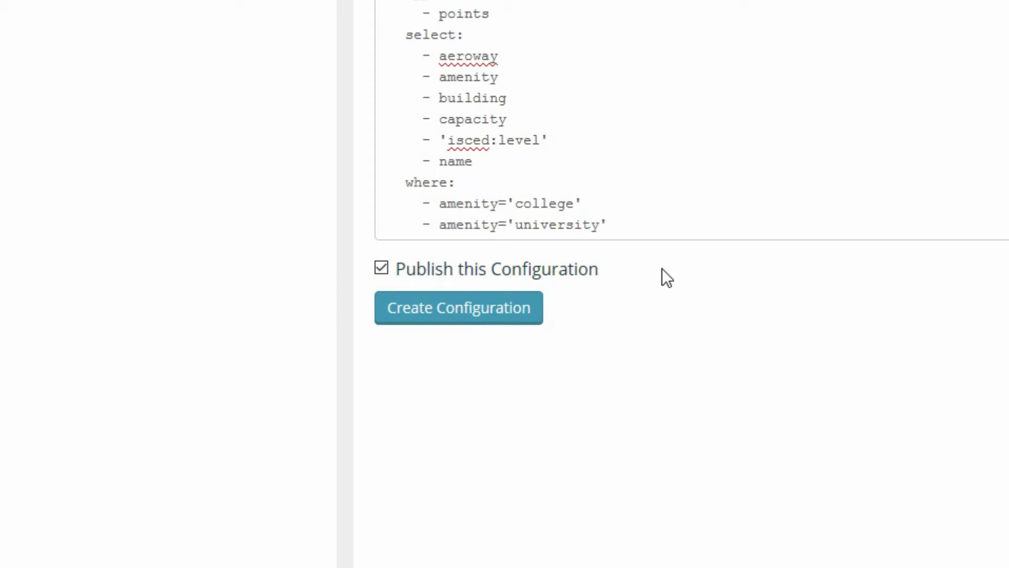
left_click(478, 318)
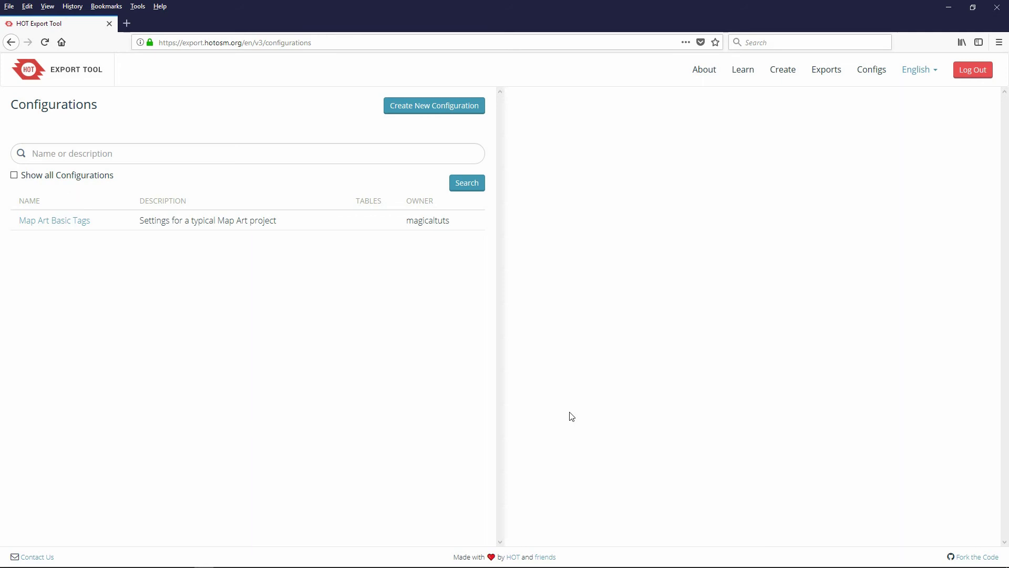
Start a new export, load the Map Art Basic Tags YAML from Data > Configs, and check it.
left_click(788, 74)
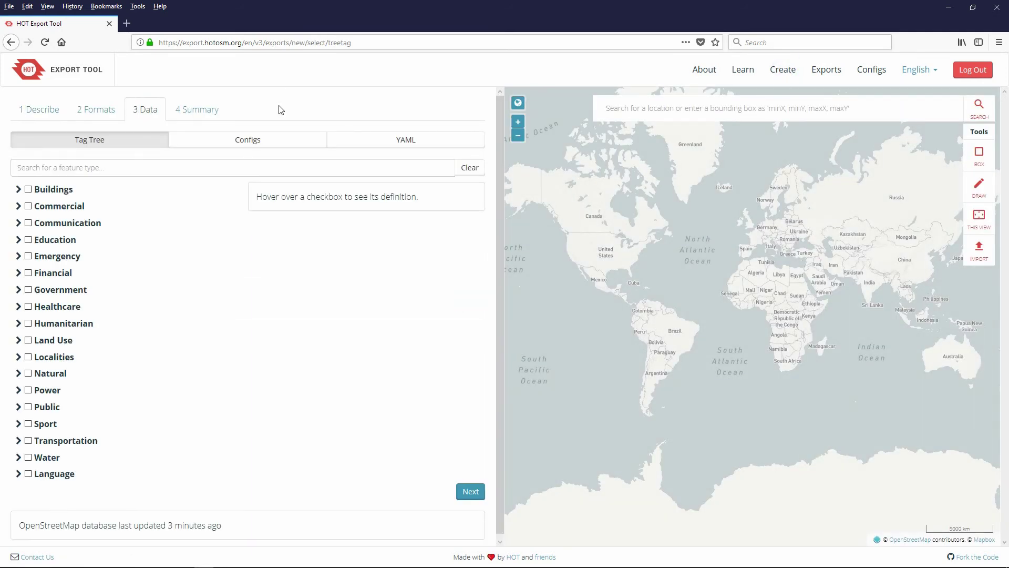
left_click(271, 144)
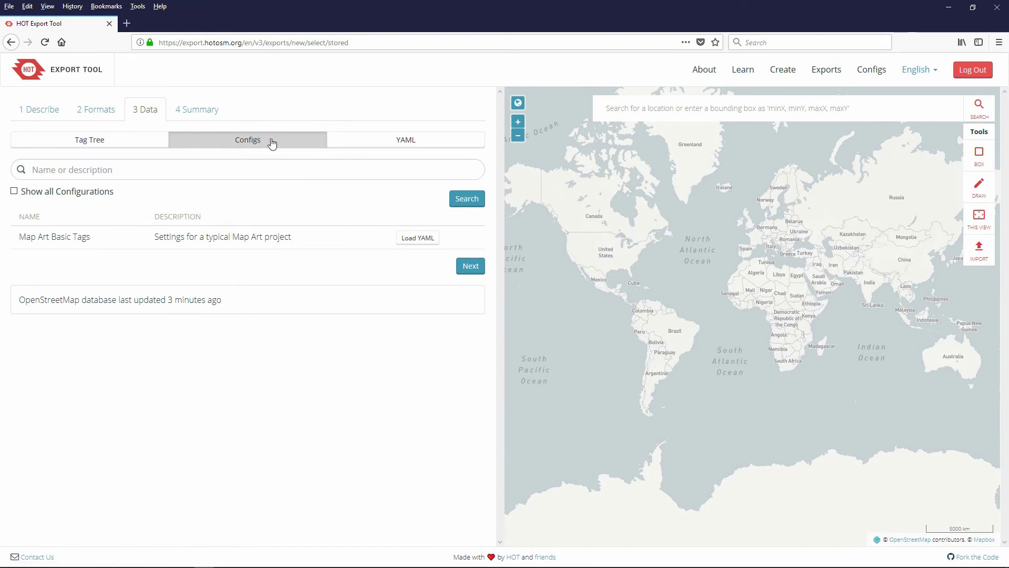
left_click(420, 239)
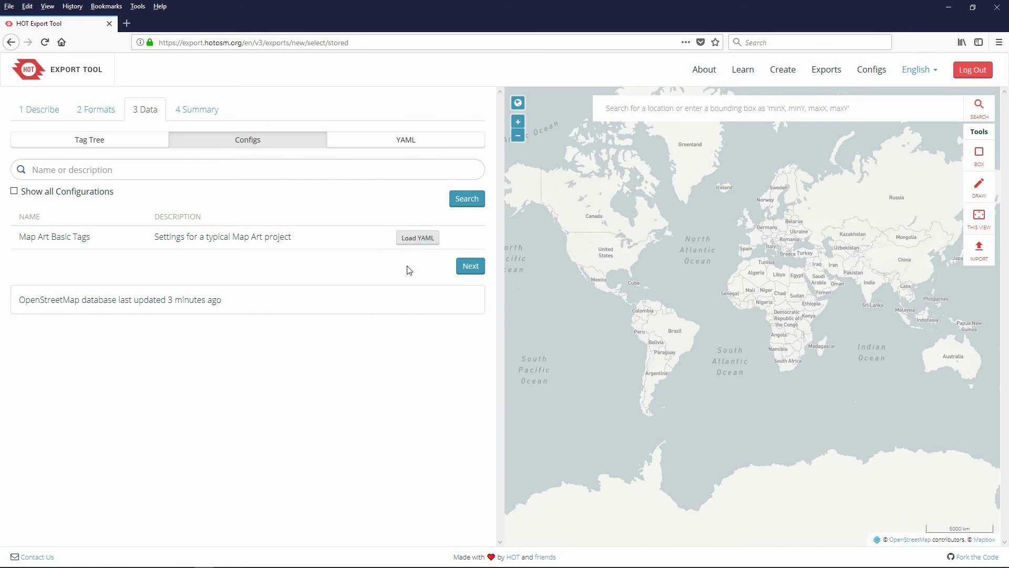
left_click(390, 142)
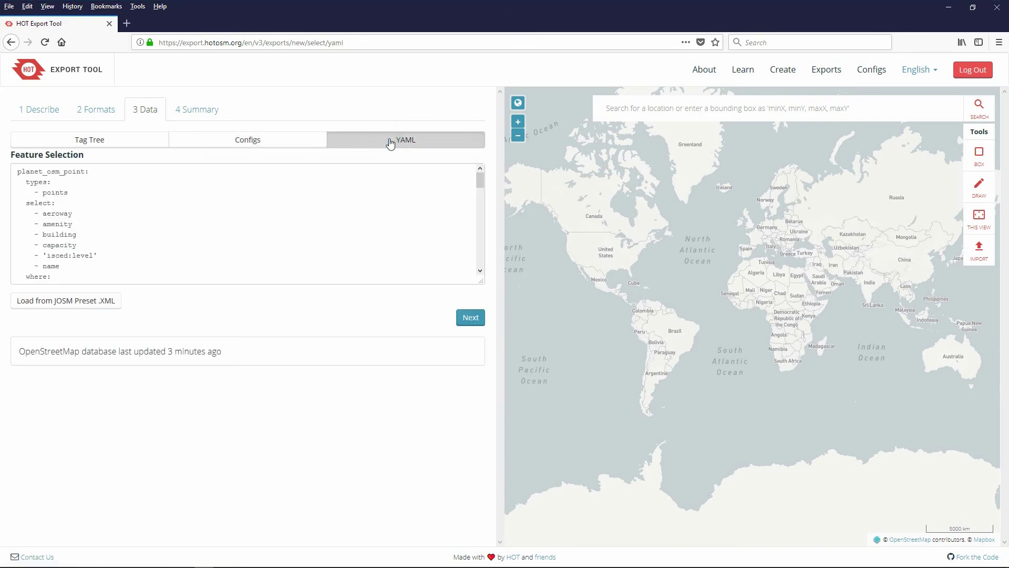
mouse_move(480, 181)
left_mouse_down()
mouse_move(481, 265)
mouse_move(481, 175)
left_mouse_up()
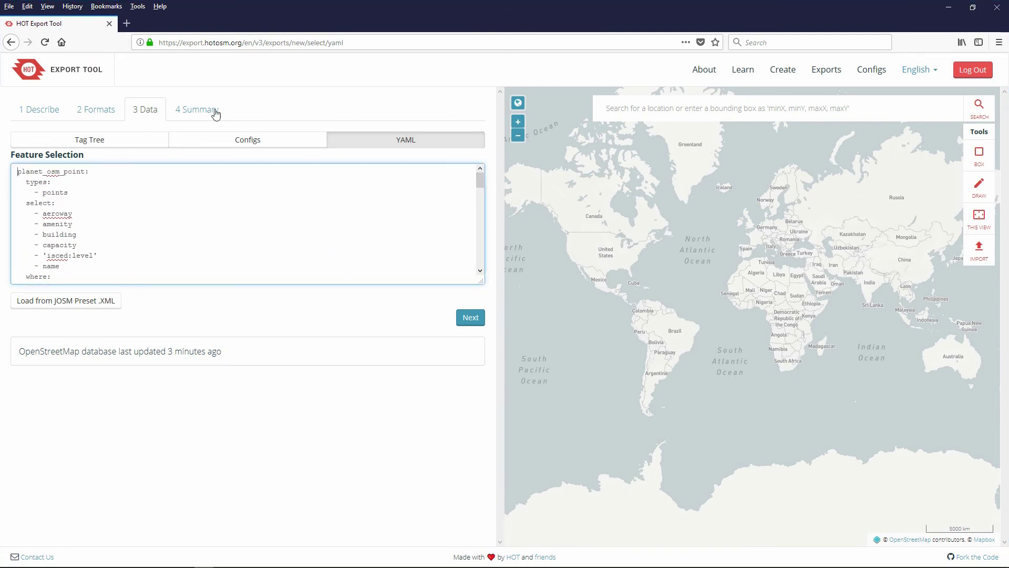
left_click(124, 140)
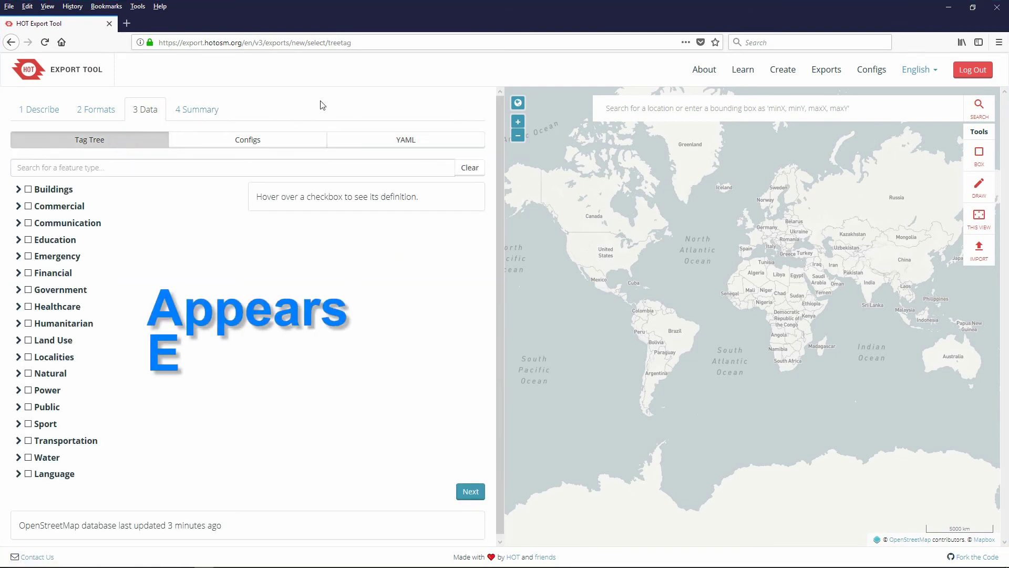